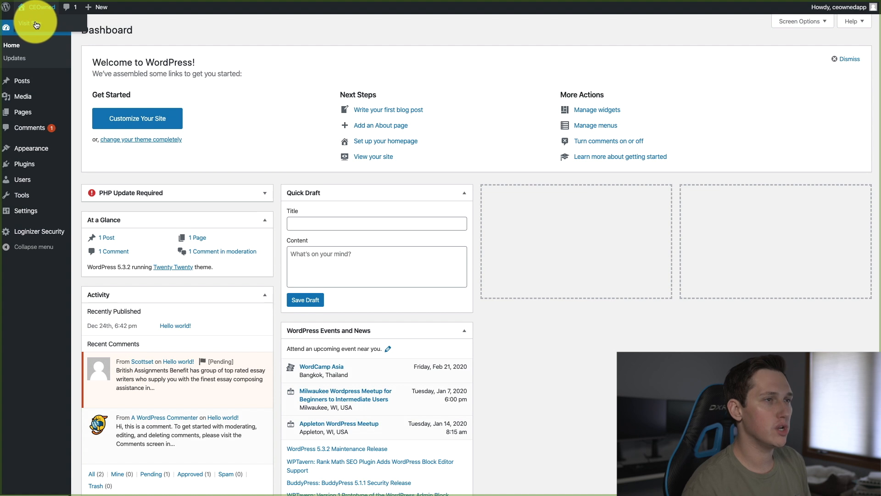
Open the live CEOwned site for viewing, and open the theme directory for adding a new theme
left_click(36, 24)
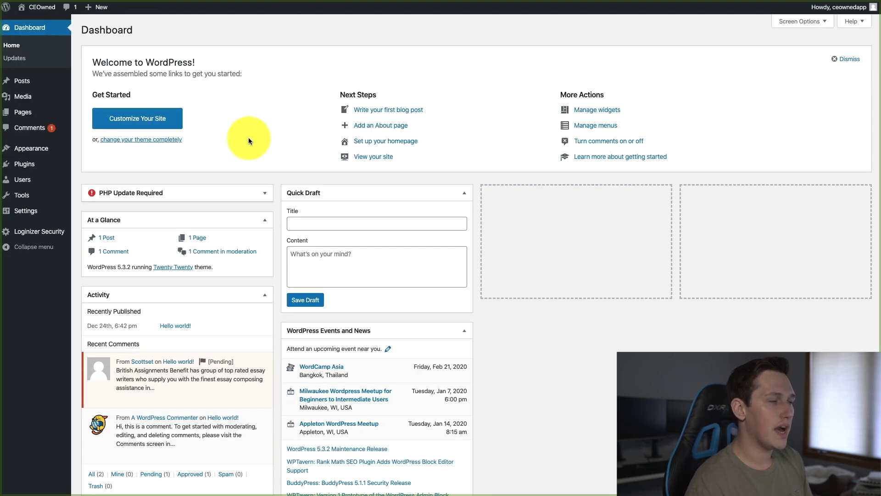
mouse_move(43, 169)
mouse_move(56, 151)
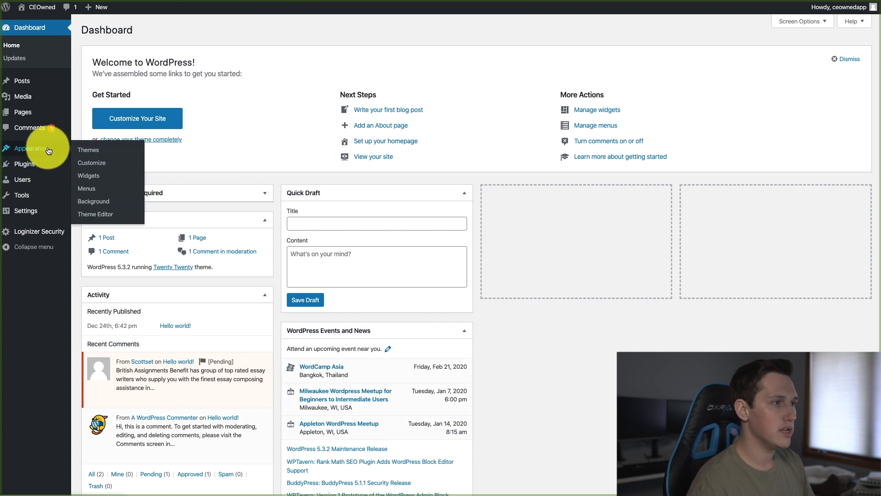
left_click(82, 150)
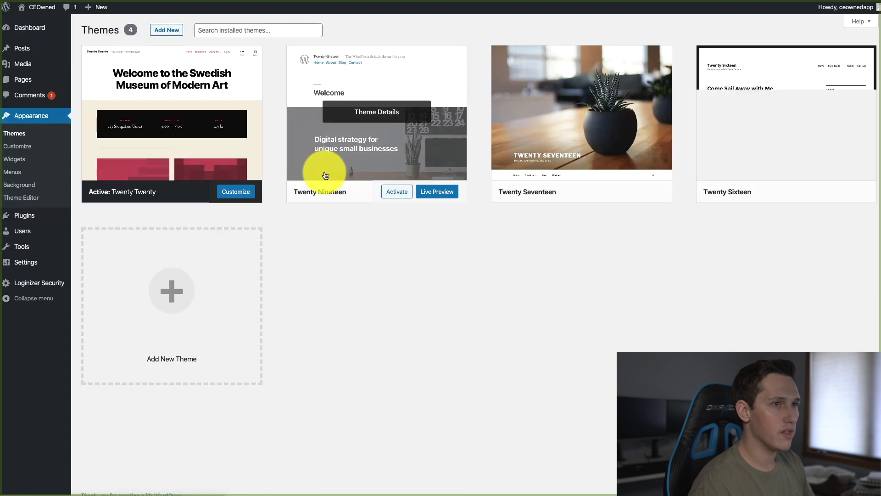
left_click(178, 29)
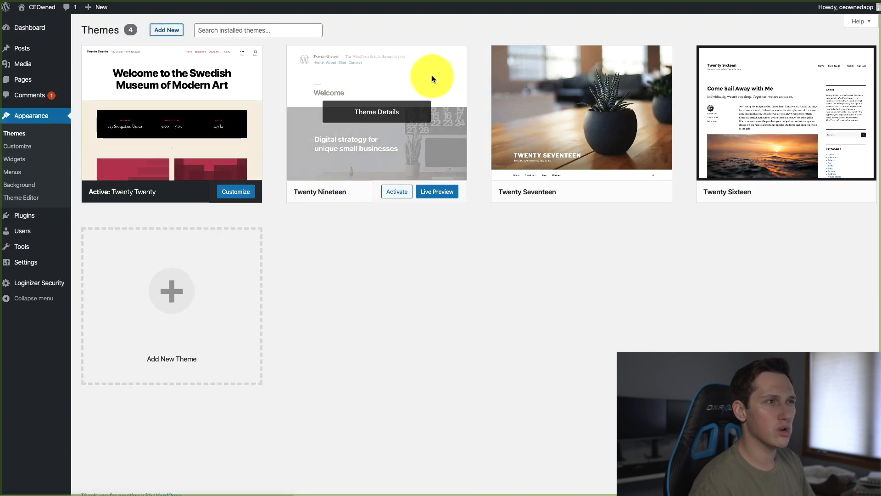
Search the theme directory for "generatepress" and install and activate the GeneratePress theme
left_click(753, 61)
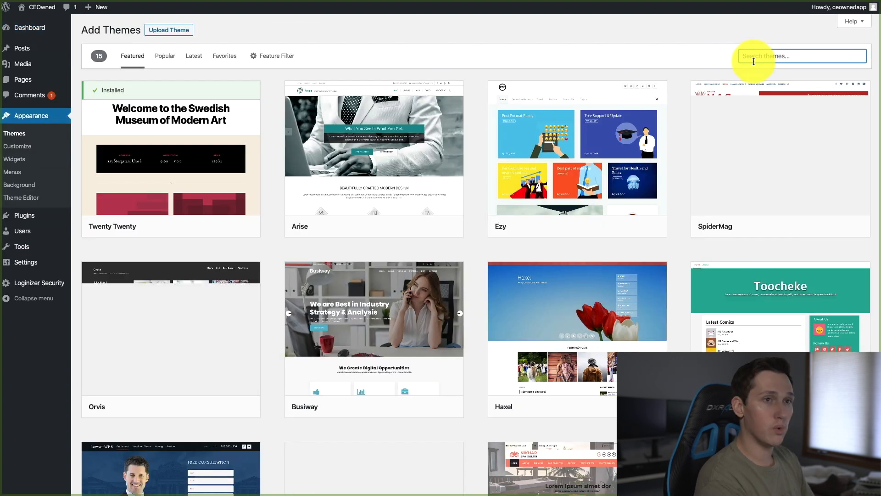
type("generatethemes")
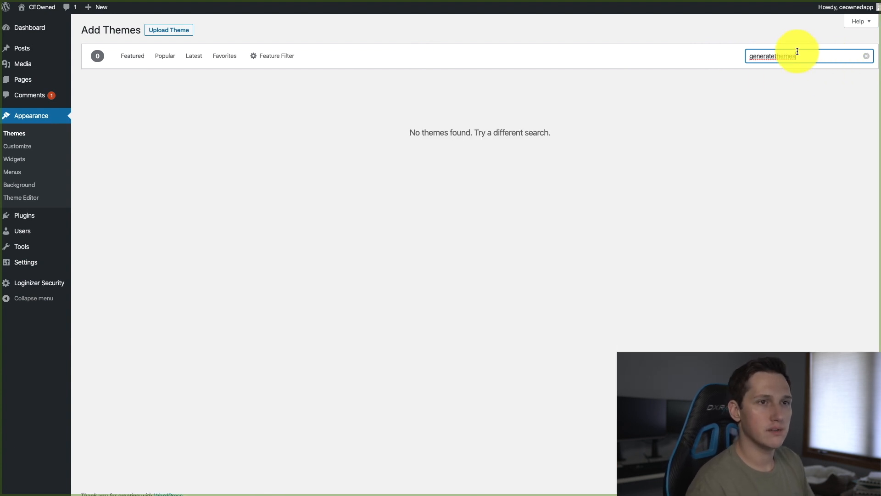
left_click_drag(777, 57, 835, 57)
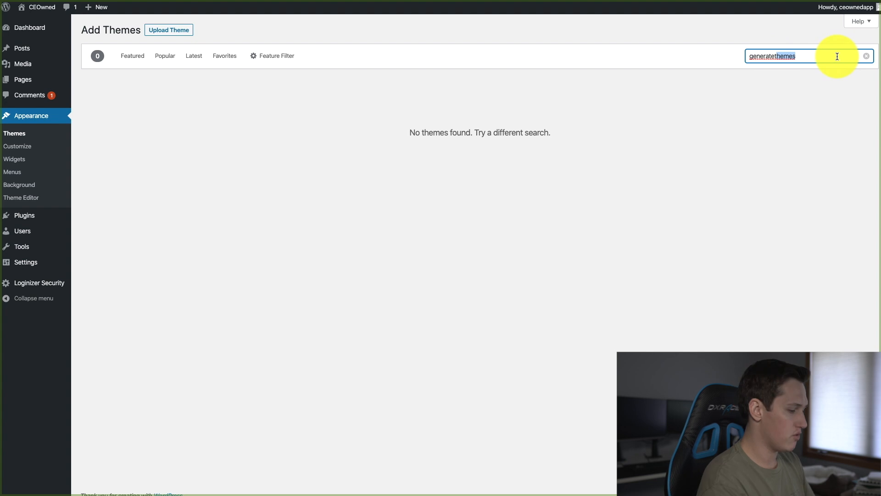
key("BackSpace")
key("BackSpace")
type("press")
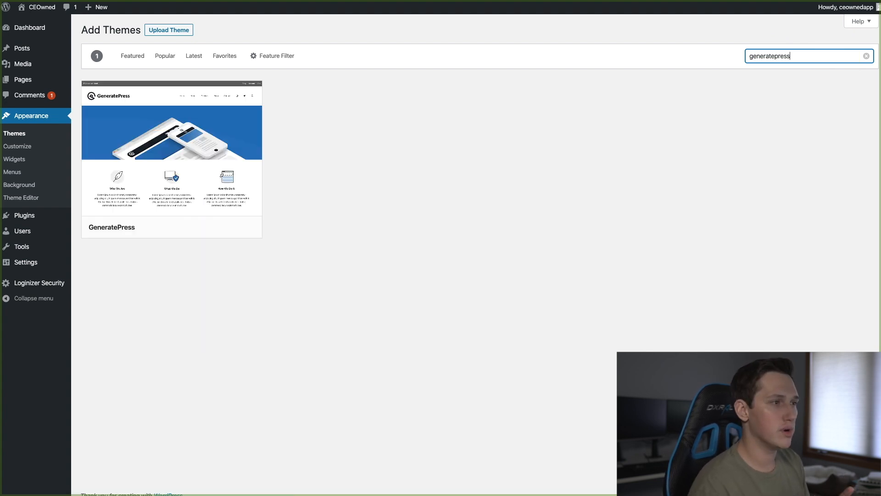
left_click(195, 227)
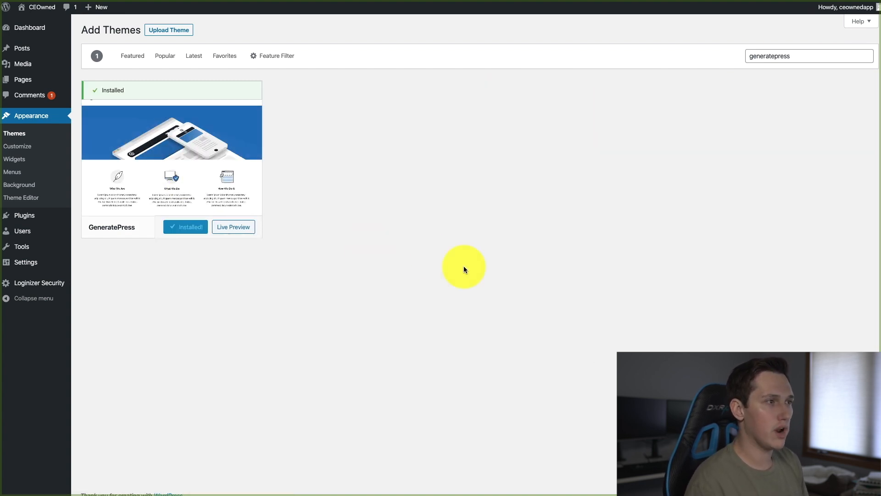
left_click(191, 227)
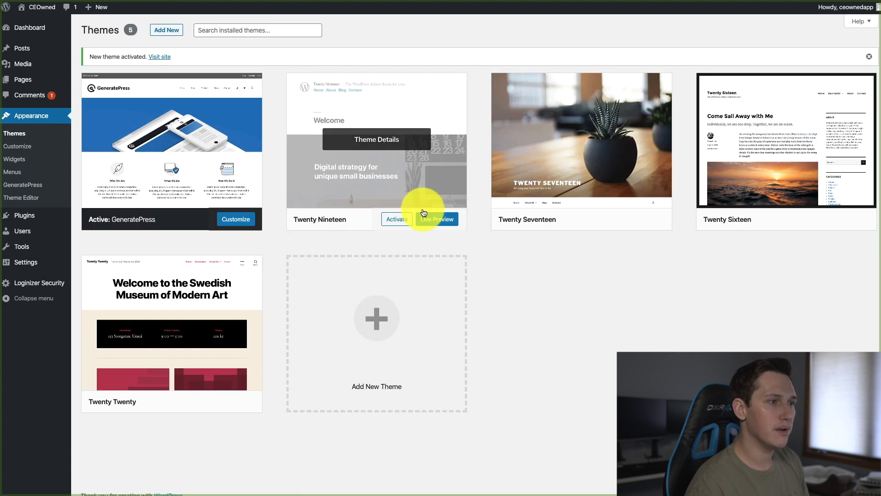
Find the Storefront theme by searching new themes for "storefront", and install and activate it
left_click(166, 32)
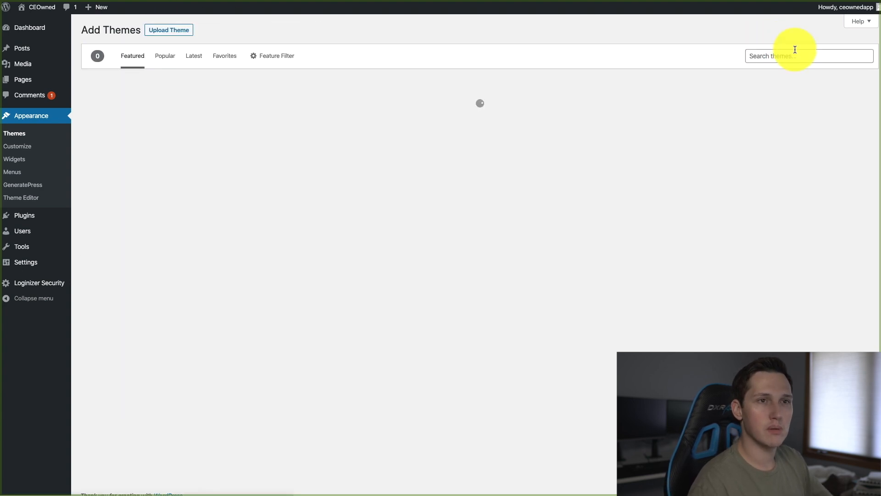
left_click(793, 54)
type("storefront")
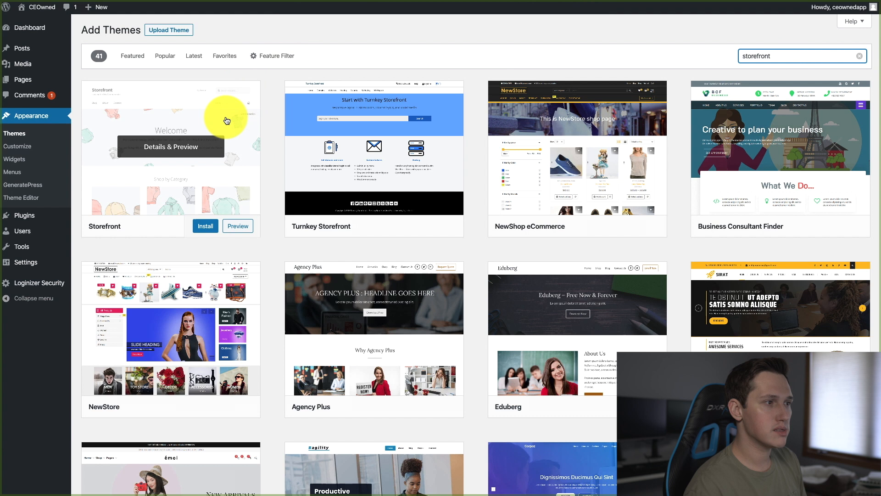
left_click(204, 225)
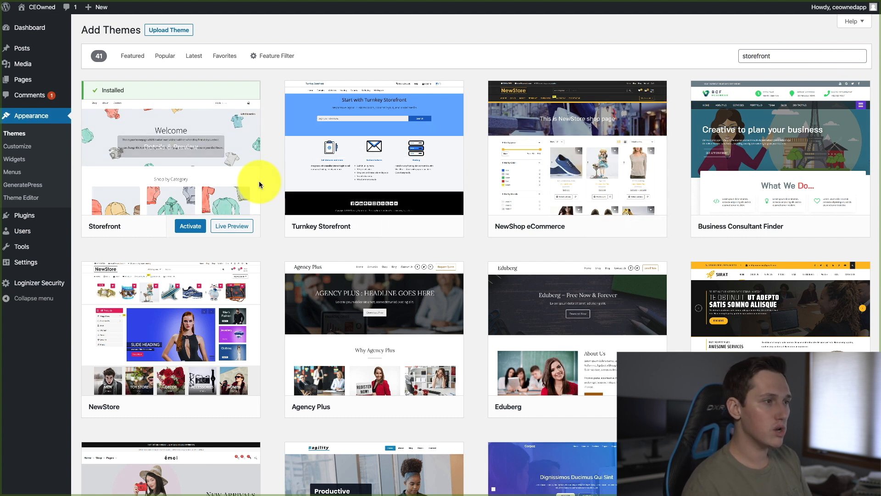
left_click(202, 230)
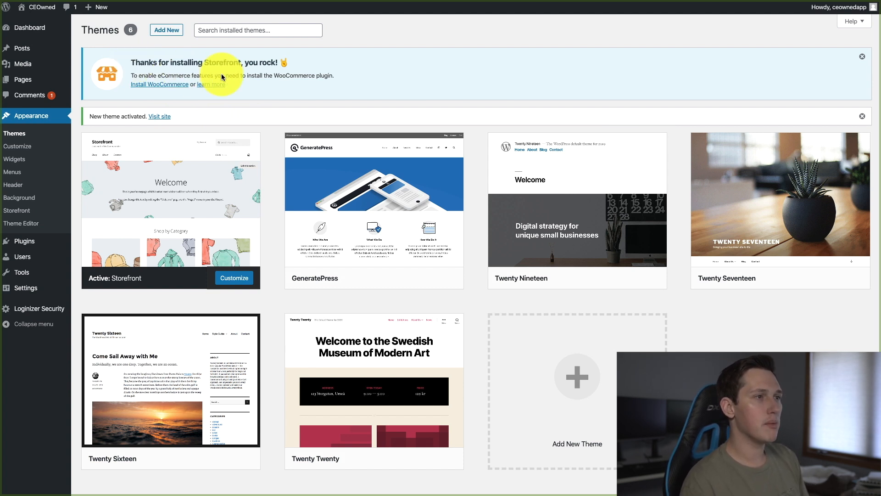
Reload the live site and look over its homepage in the newly activated theme
left_click(168, 85)
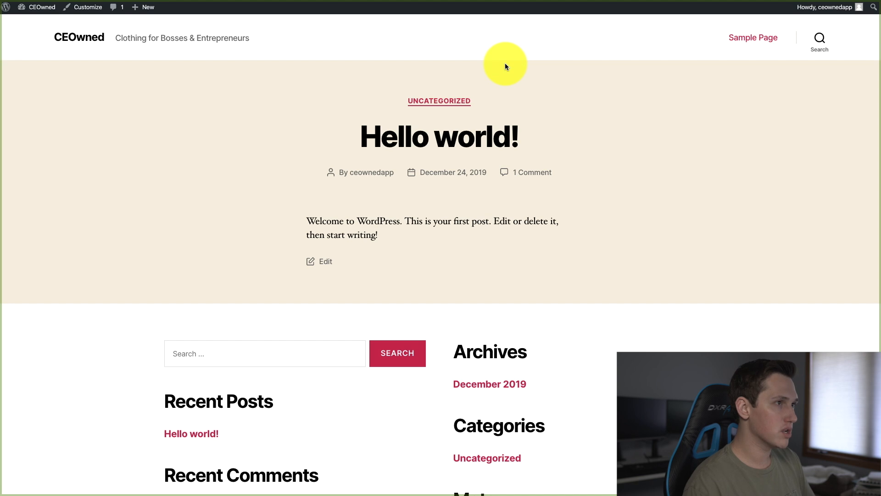
key("super+r")
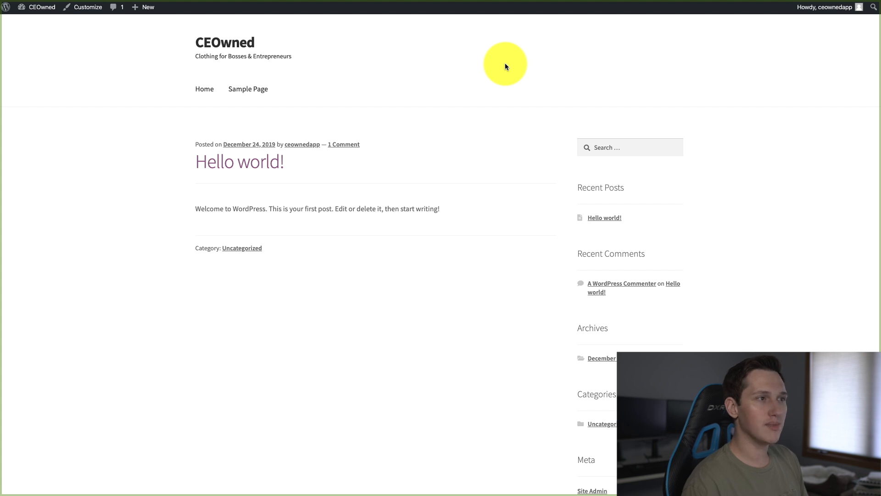
scroll(454, 180, "down", 5)
scroll(463, 215, "up", 5)
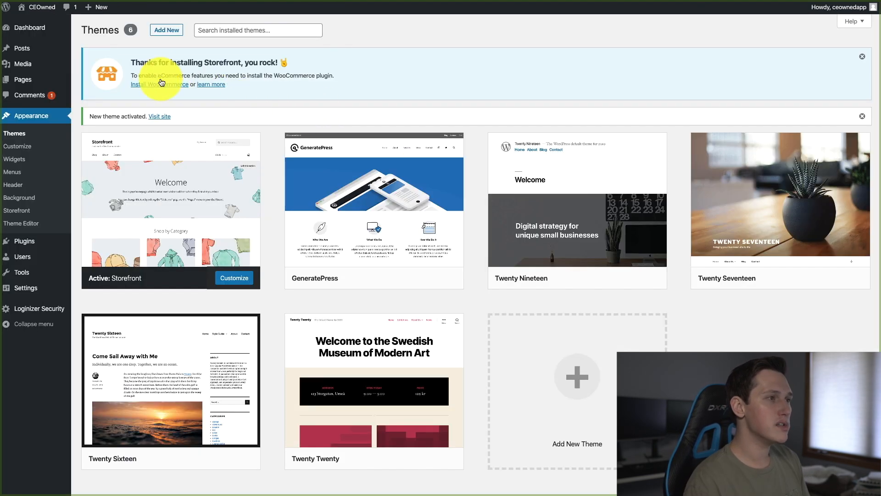
Install and activate the WooCommerce plugin that the Storefront theme needs for eCommerce features
left_click(160, 84)
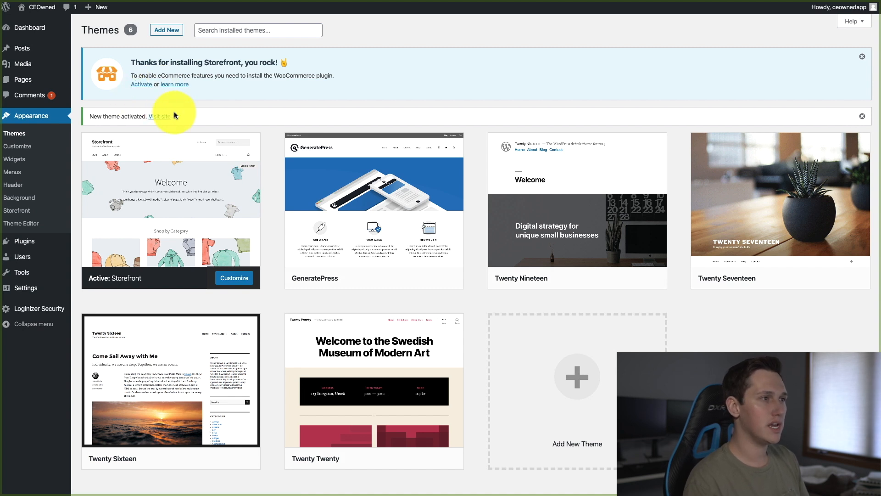
left_click(142, 85)
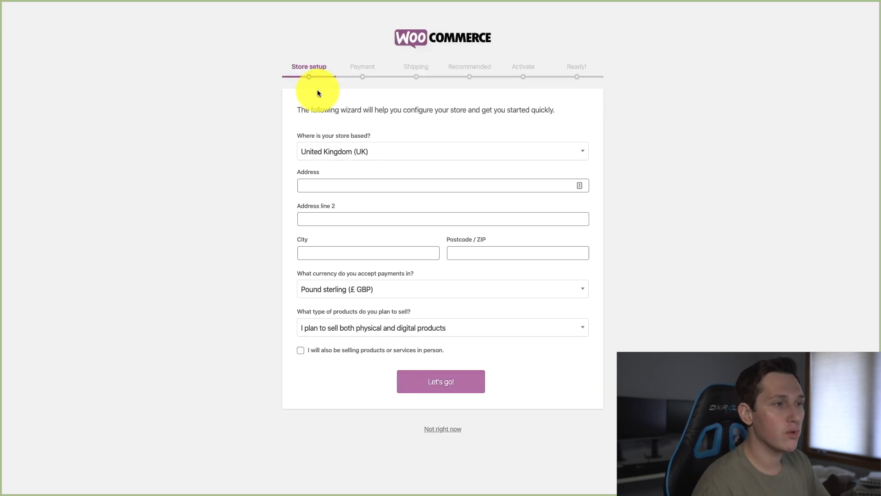
Set the country where the store is based to United States (US) in the store setup
left_click(357, 152)
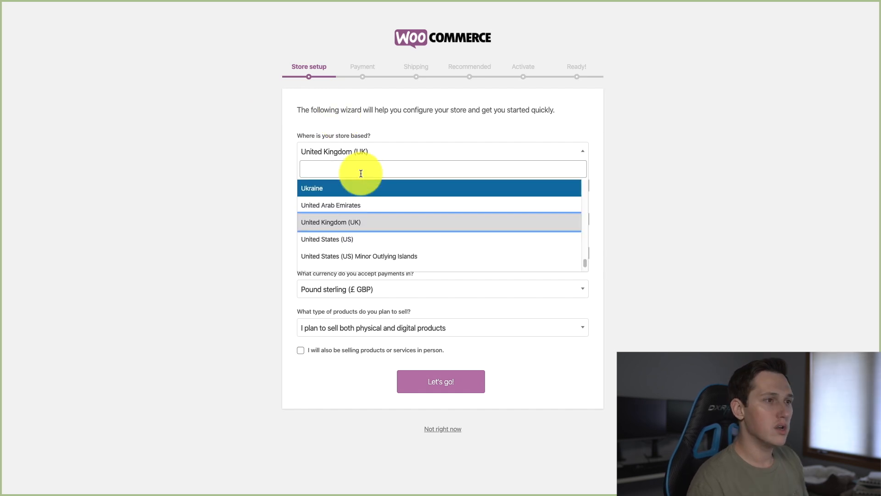
type("unit")
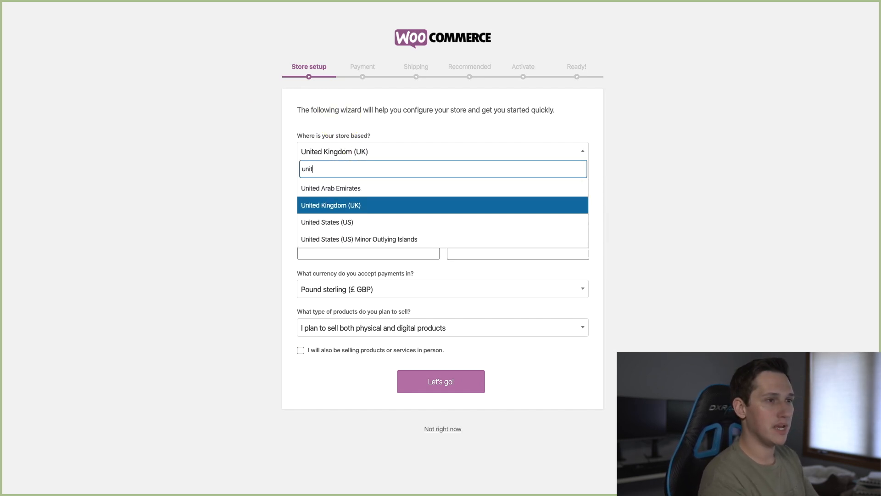
left_click(363, 217)
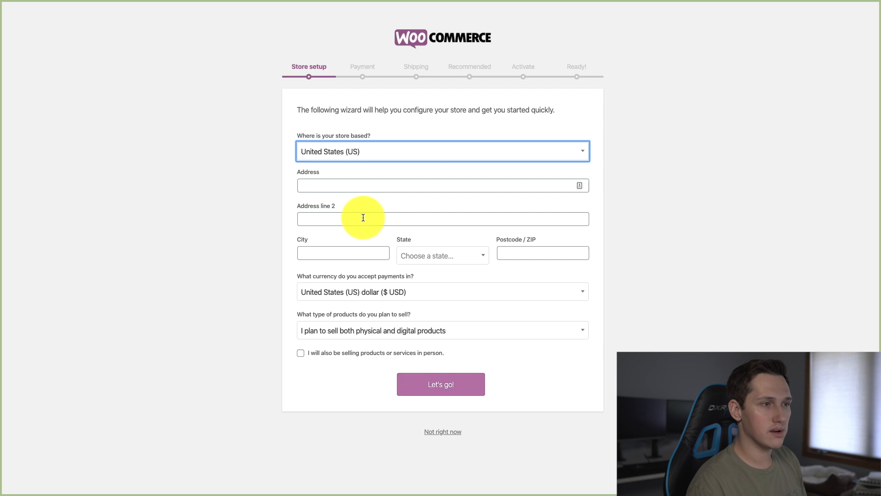
Fill in the store's street address, city, state and ZIP code, leaving the second address line blank
left_click(359, 184)
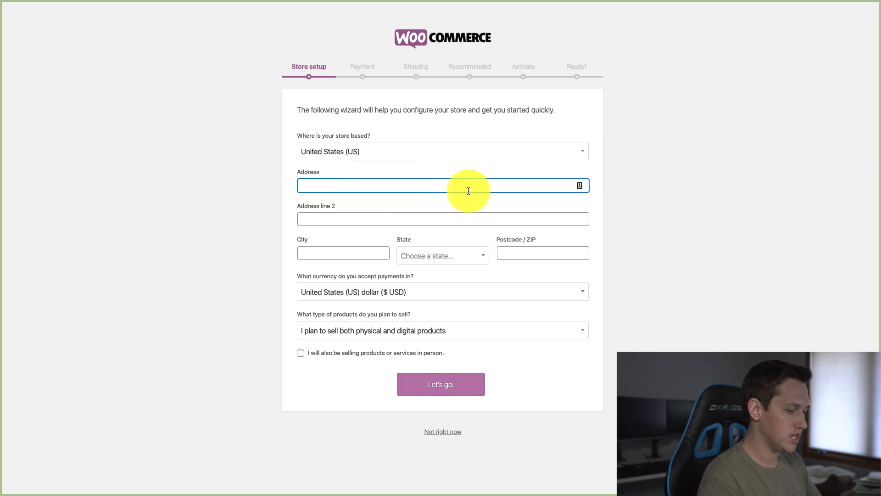
type("1...2")
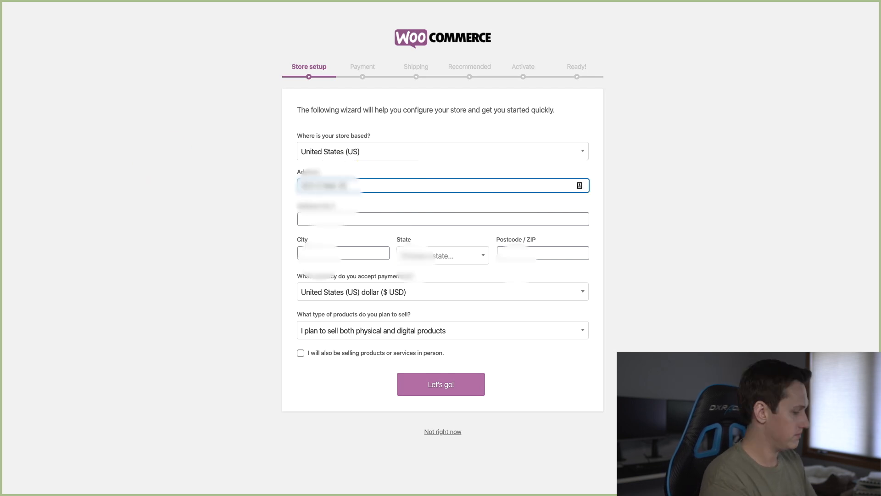
key("Tab")
key("Tab")
type("...")
key("Tab")
key("space")
type("wi")
left_click(447, 294)
left_click(527, 258)
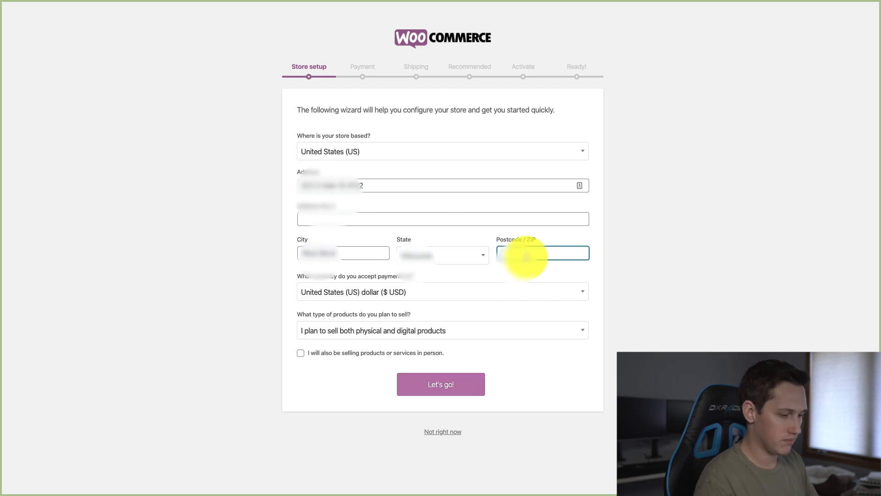
type("...")
left_click(758, 262)
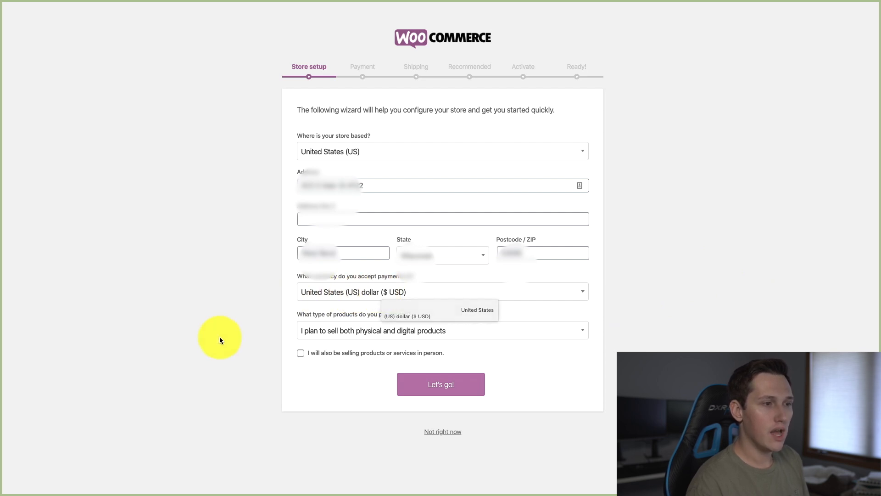
Set the product type to "I plan to sell physical products" and continue to payment setup without enabling usage tracking
left_click(393, 330)
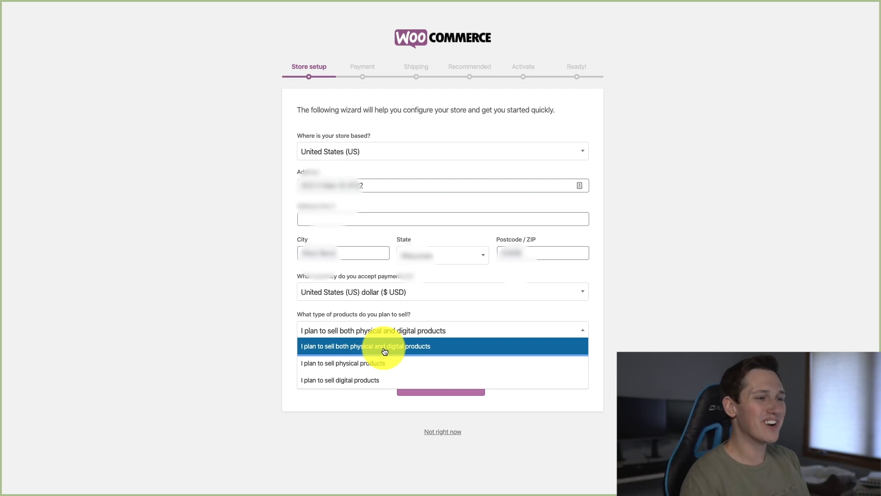
left_click(364, 364)
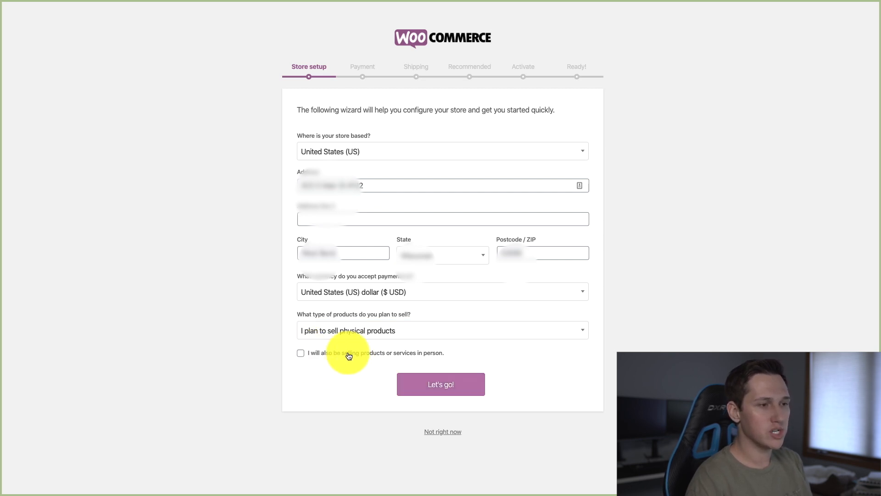
left_click(432, 379)
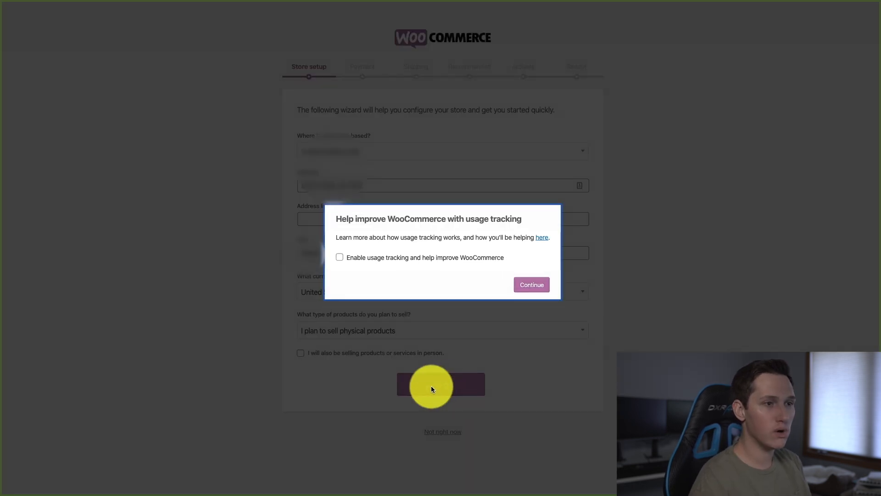
left_click(539, 288)
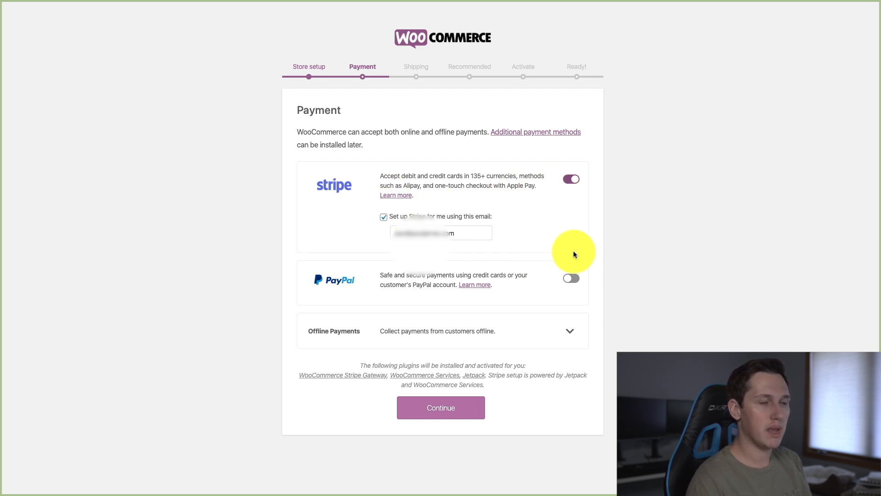
Turn off Stripe, turn on PayPal, and replace the PayPal setup e-mail with the store owner's e-mail address
left_click(573, 179)
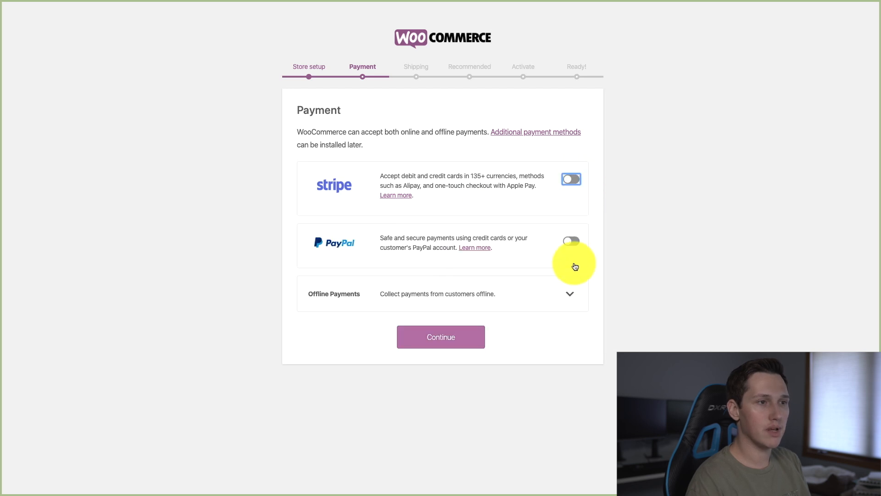
left_click(571, 247)
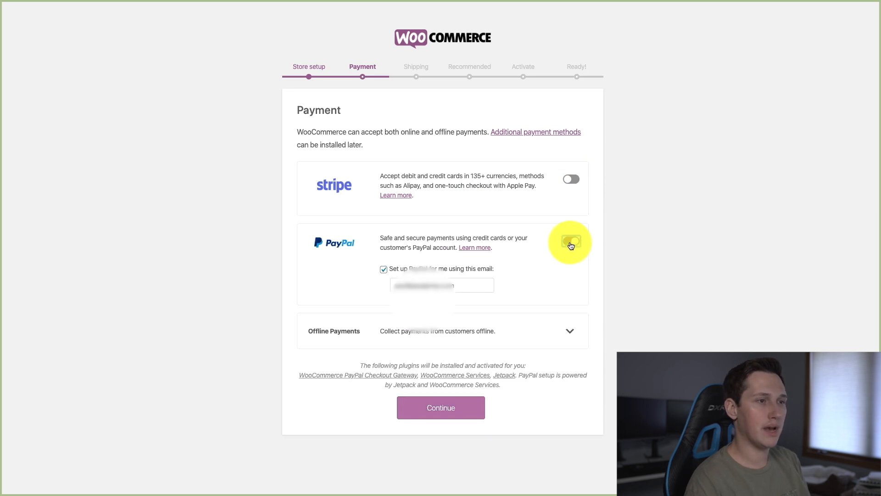
left_click_drag(482, 287, 395, 280)
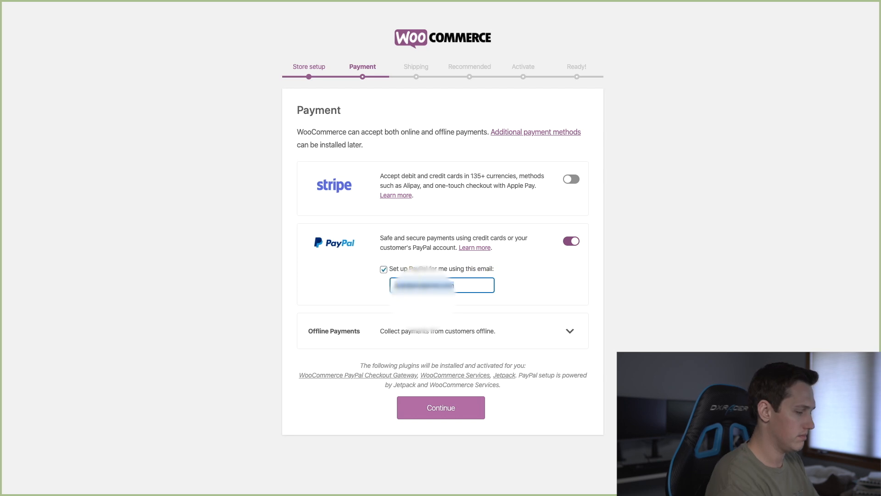
type("pau")
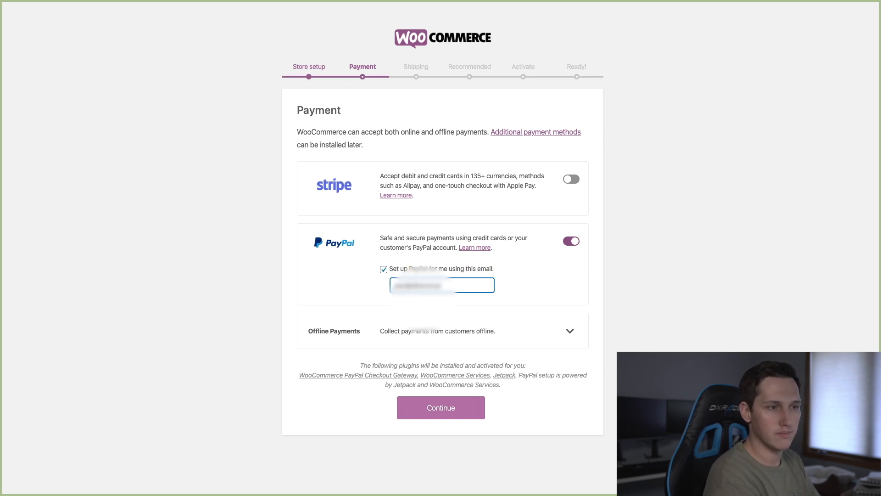
type(".com")
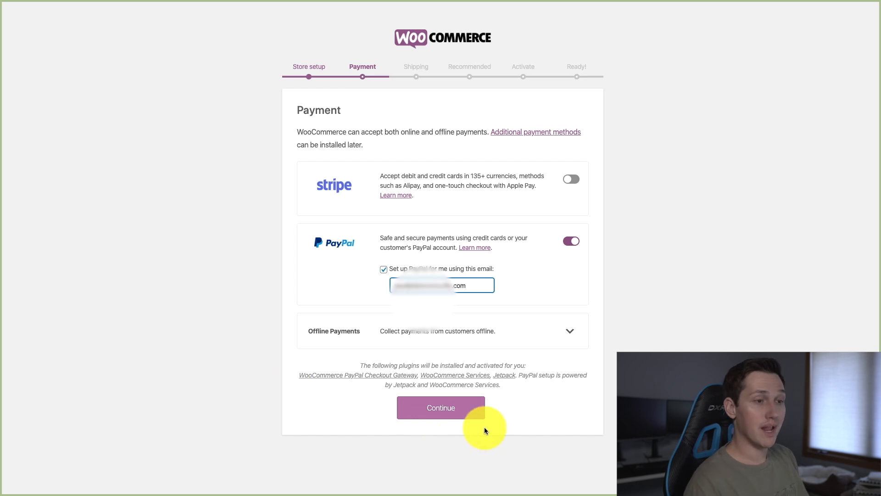
Continue to the shipping setup and give the United States (US) zone a flat rate cost of 6.95
left_click(473, 415)
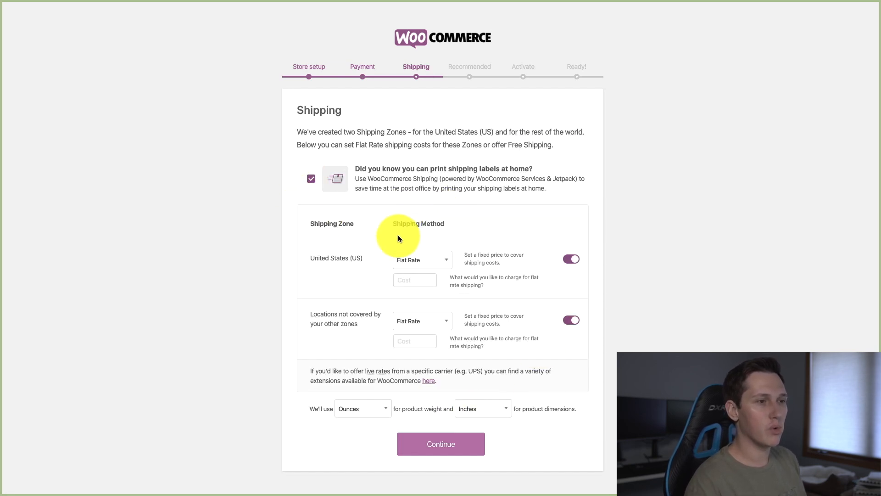
left_click(418, 262)
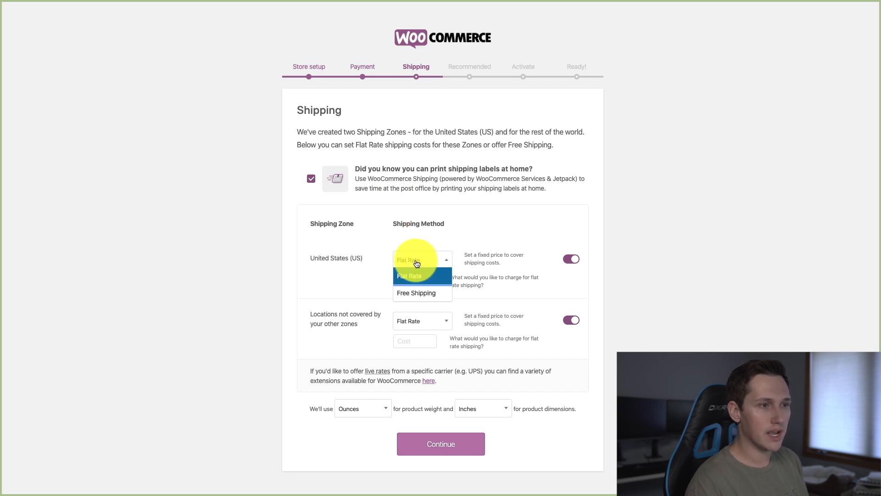
left_click(298, 266)
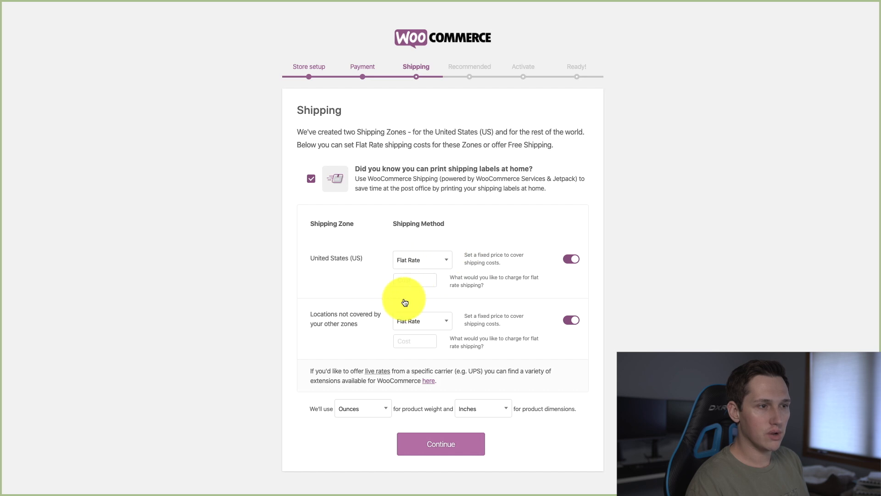
left_click(404, 321)
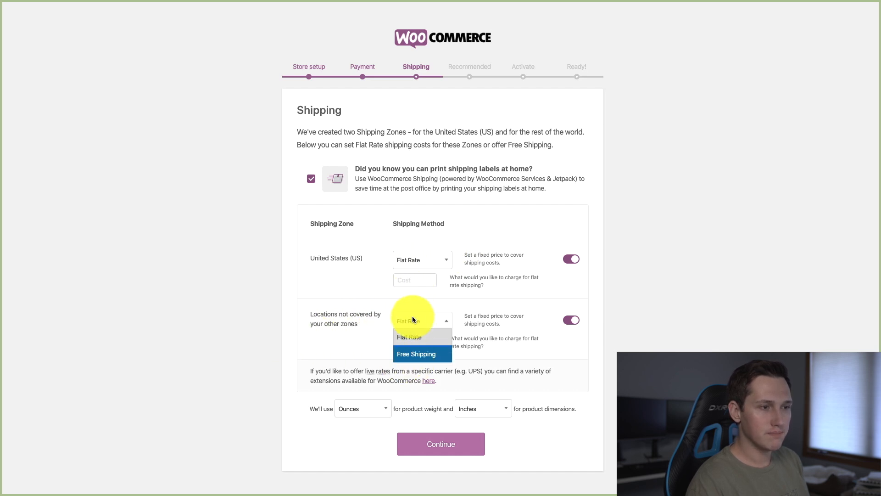
left_click(412, 320)
left_click(405, 279)
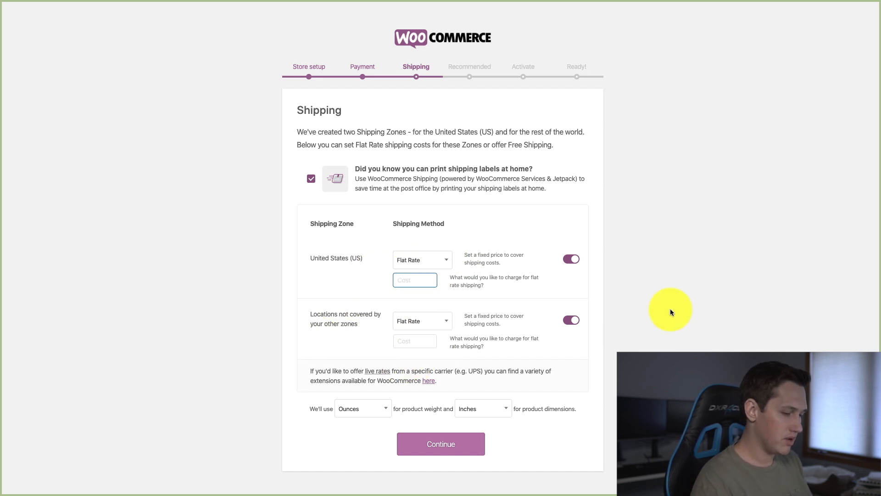
type("6.65")
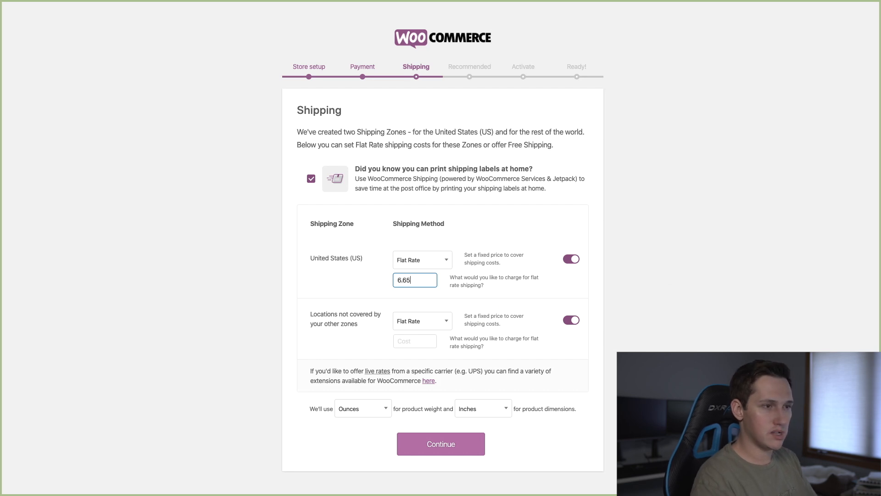
key("BackSpace")
key("BackSpace")
type("95")
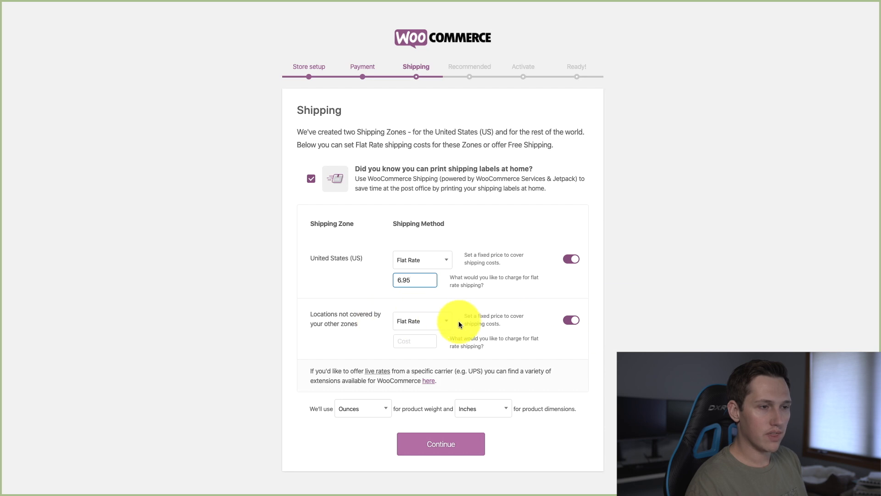
Keep Flat Rate for locations not covered by the other zones and set its cost to 19.95
left_click(436, 322)
left_click(425, 324)
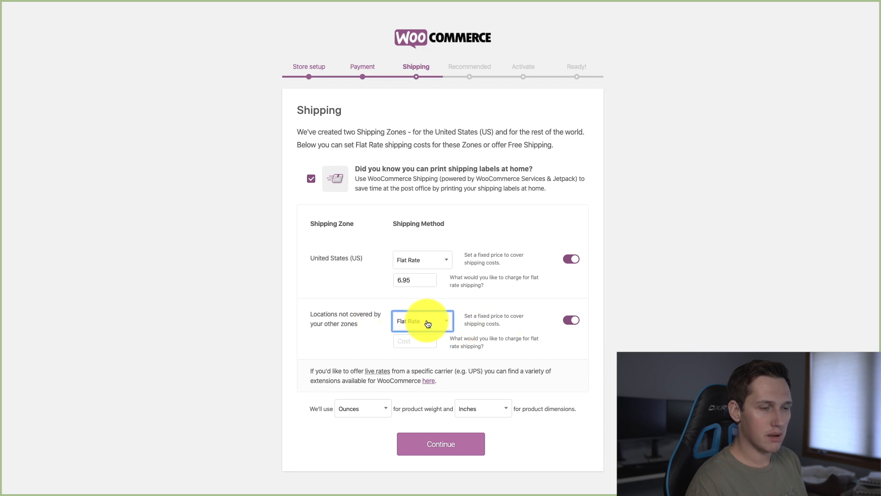
left_click(412, 344)
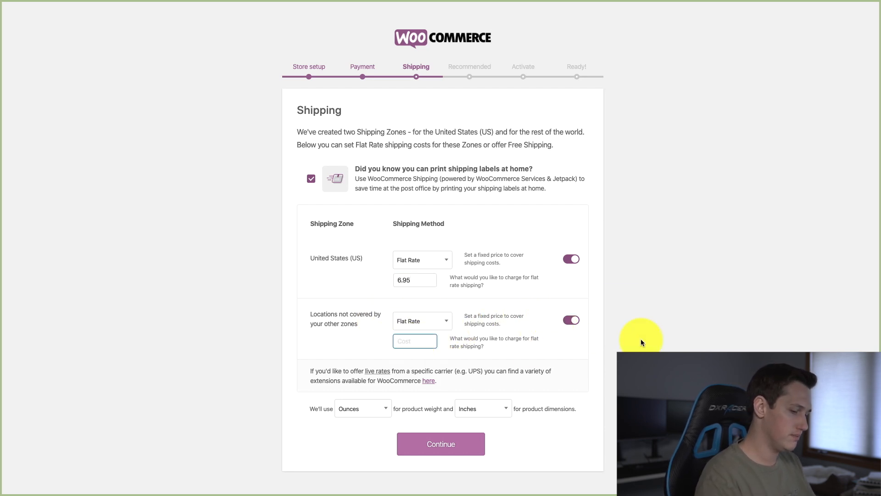
type("19.95")
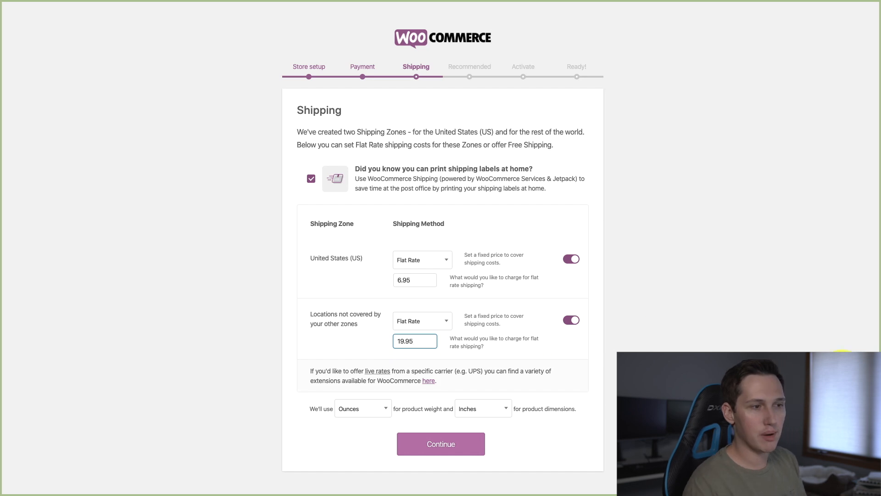
left_click(813, 366)
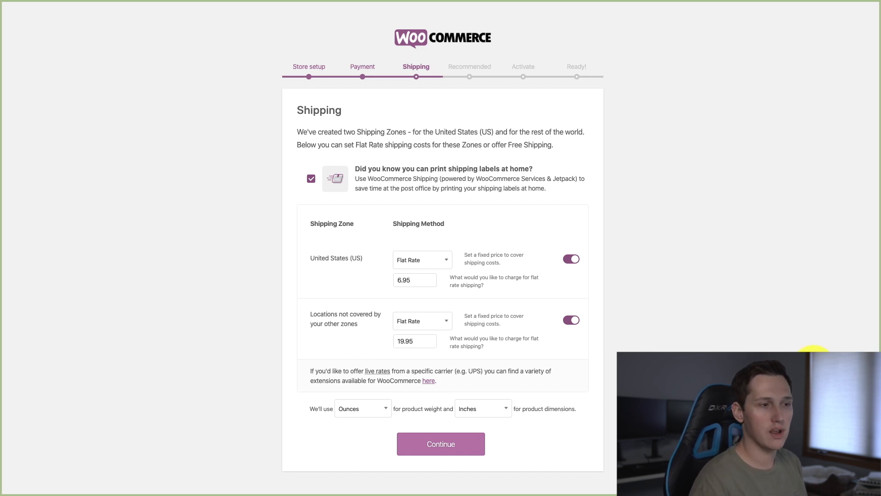
Keep Ounces for product weight and Inches for dimensions, and continue to the recommended features
left_click(370, 409)
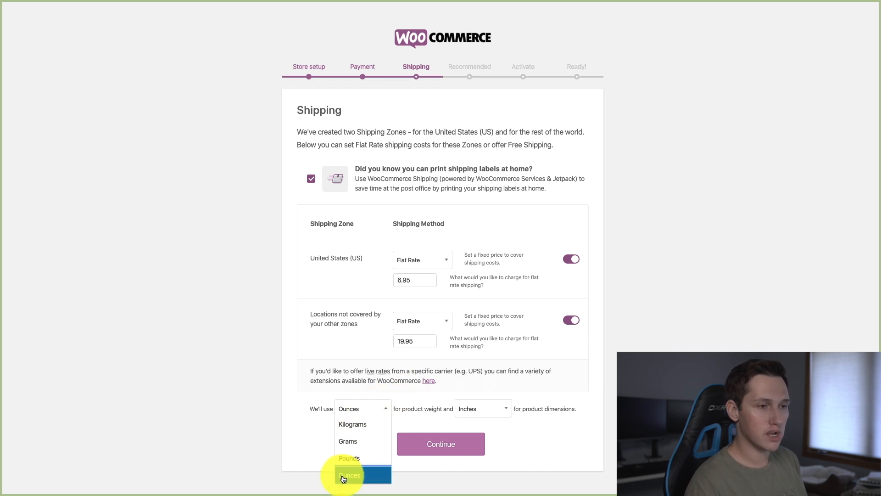
left_click(258, 465)
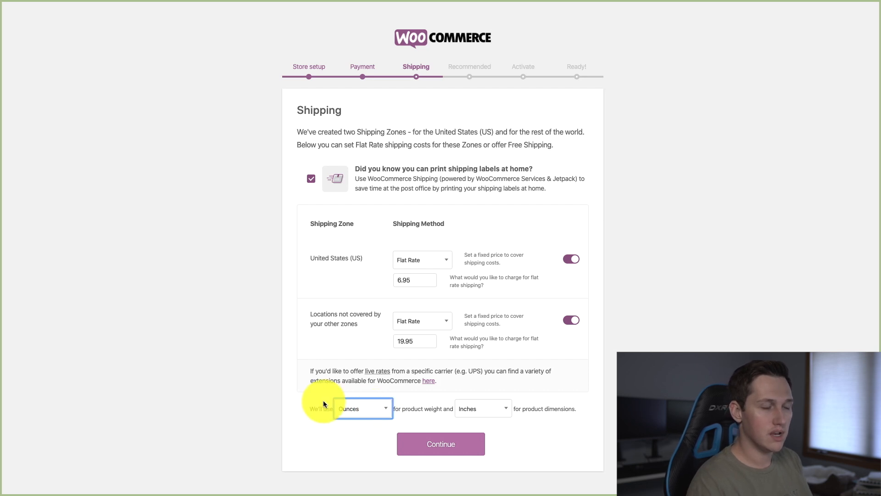
left_click(374, 402)
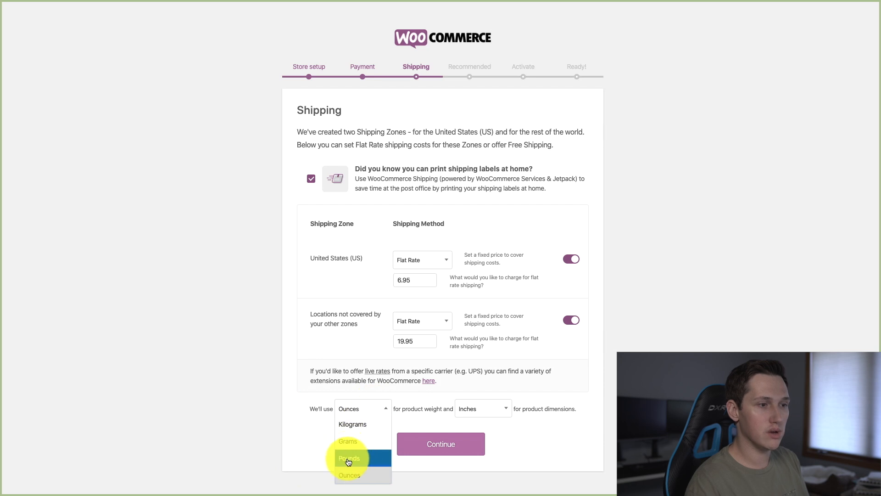
left_click(282, 426)
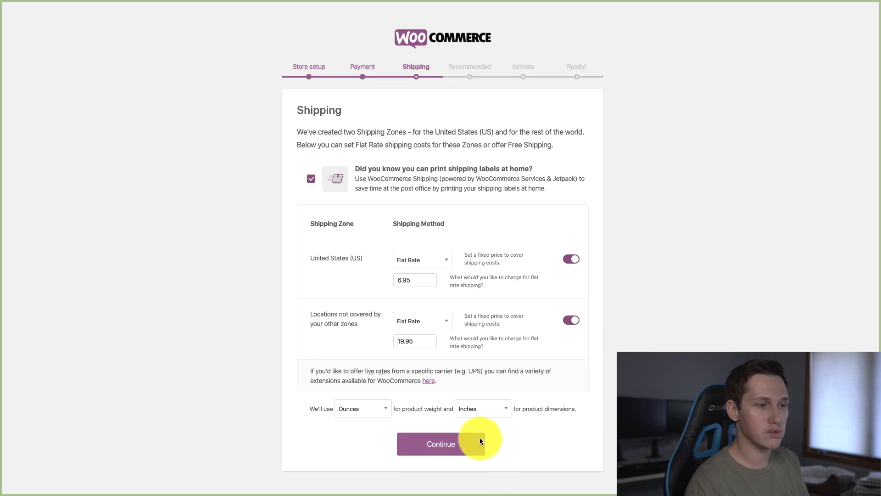
left_click(427, 443)
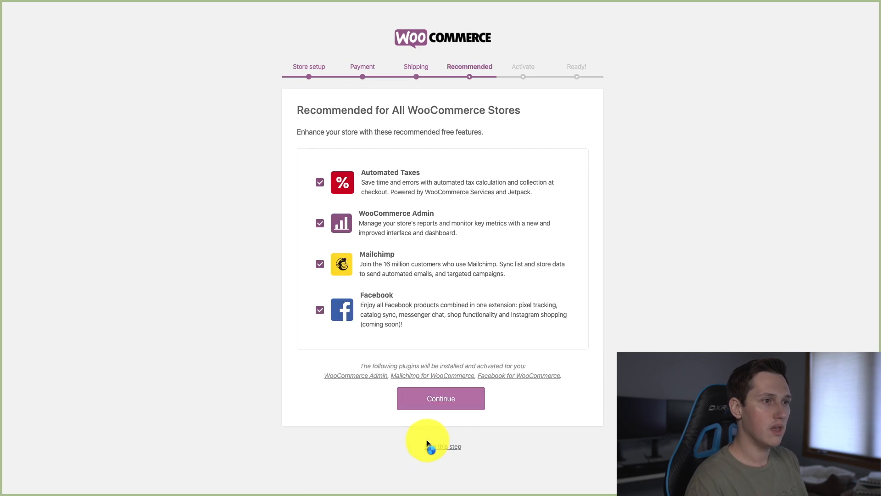
Deselect Mailchimp, Facebook, WooCommerce Admin and Automated Taxes, and continue to the activation stage
left_click(316, 264)
left_click(319, 311)
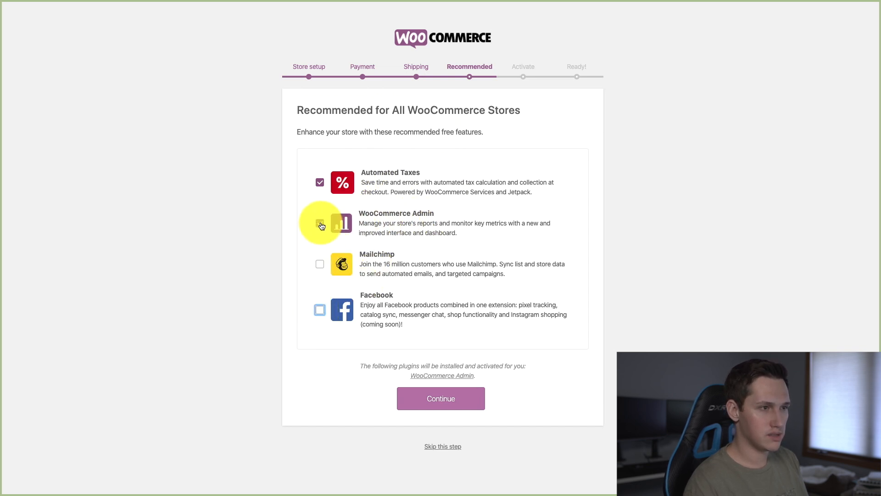
left_click(320, 224)
left_click(320, 181)
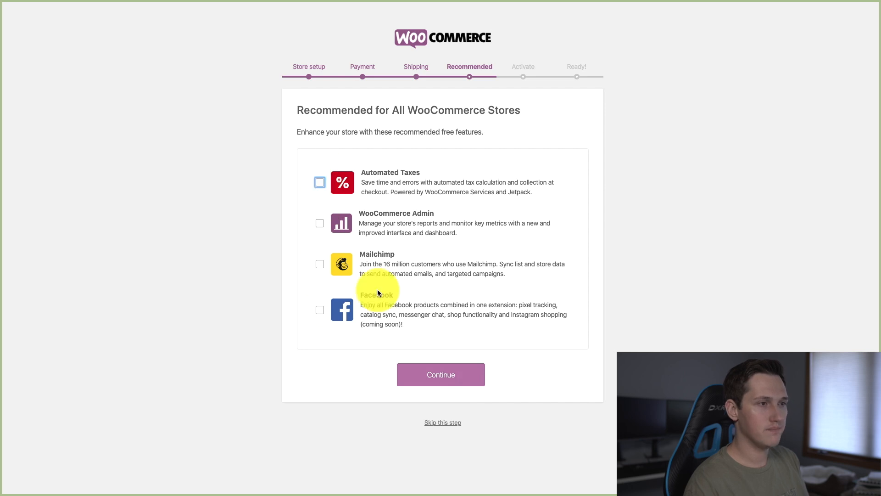
left_click(450, 371)
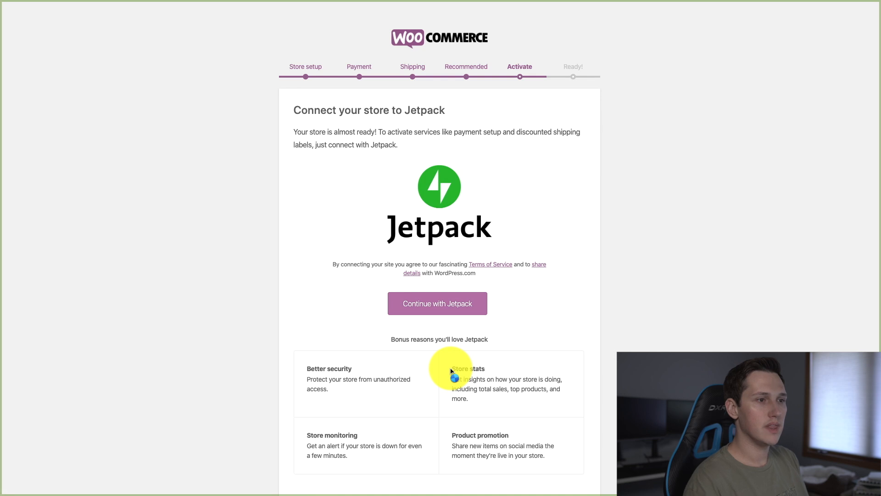
Connect the store to Jetpack by signing in to an existing account with the account's e-mail address
left_click(458, 307)
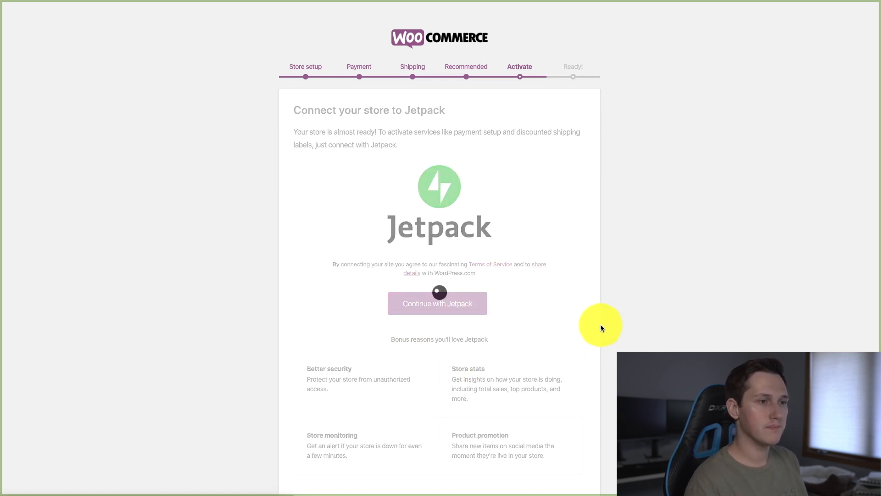
scroll(610, 335, "down", 1)
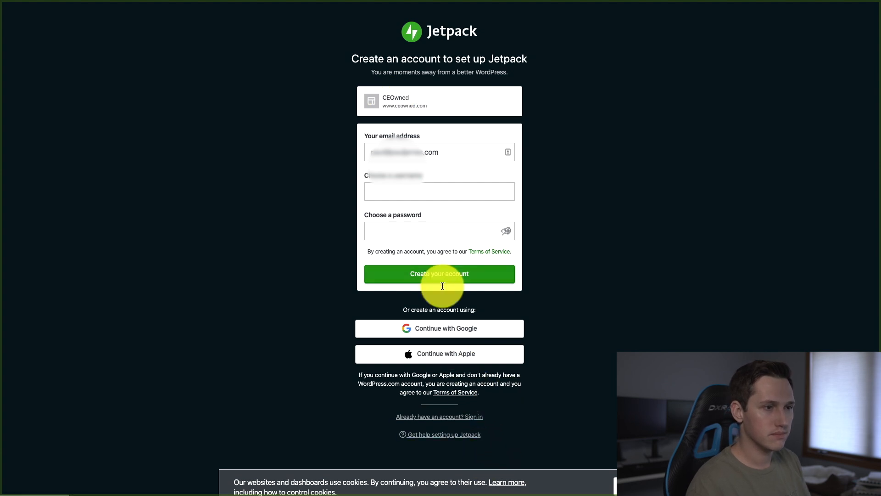
left_click_drag(448, 152, 362, 152)
left_click(474, 416)
left_click_drag(455, 125, 321, 118)
type(".com")
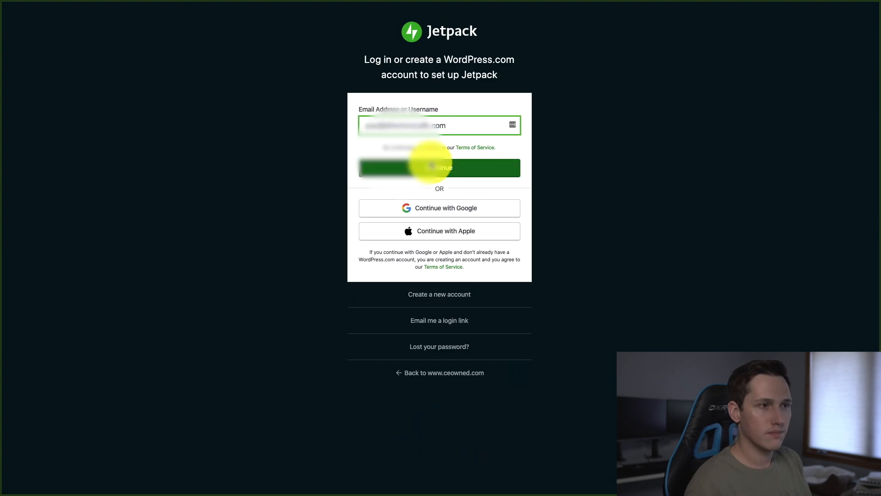
left_click(432, 166)
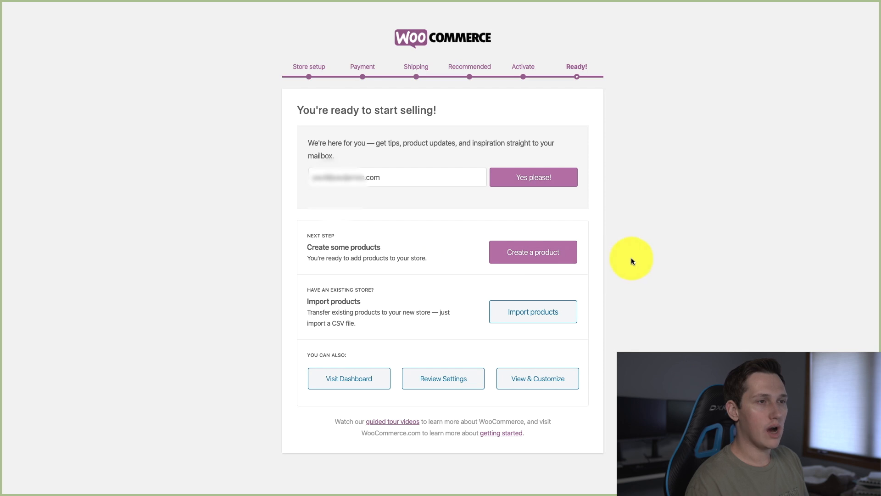
Start creating a product from the finished setup wizard and dismiss the guided product tour
left_click(561, 253)
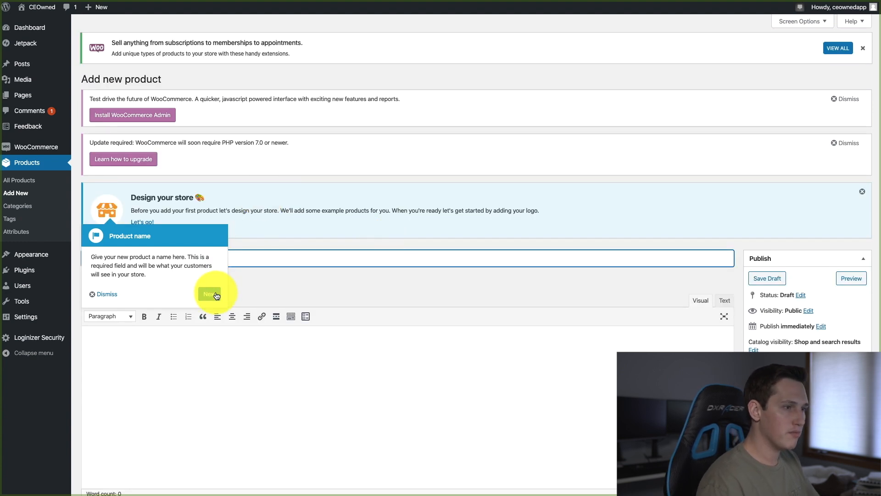
left_click(209, 293)
left_click(190, 265)
left_click_drag(458, 282, 357, 264)
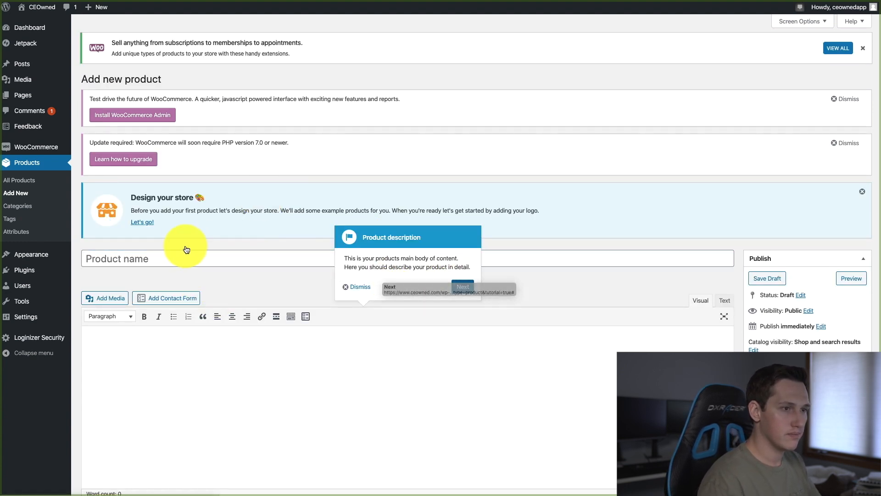
left_click(362, 286)
Name the new product "Fuck Luck T-Shirt"
left_click(128, 257)
type("Fuck ")
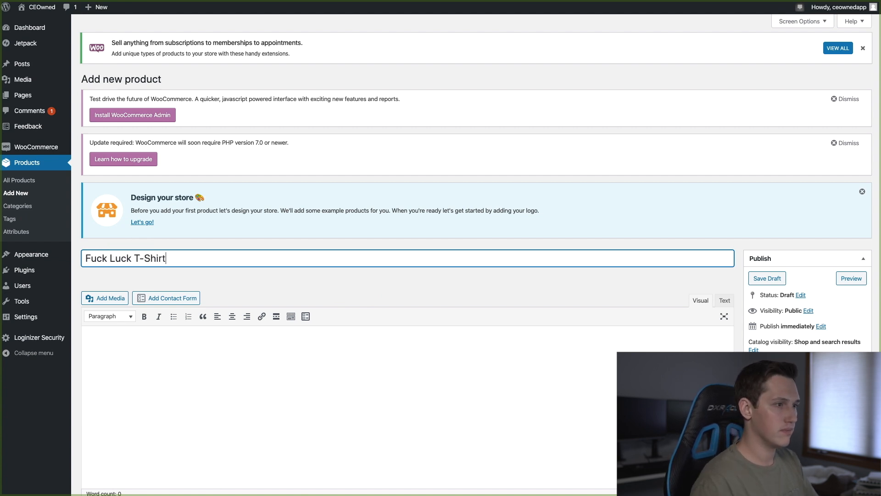
type("Luck T-Shirt")
Set the product's regular price to 29.95 and its sale price to 19.95
scroll(428, 281, "down", 5)
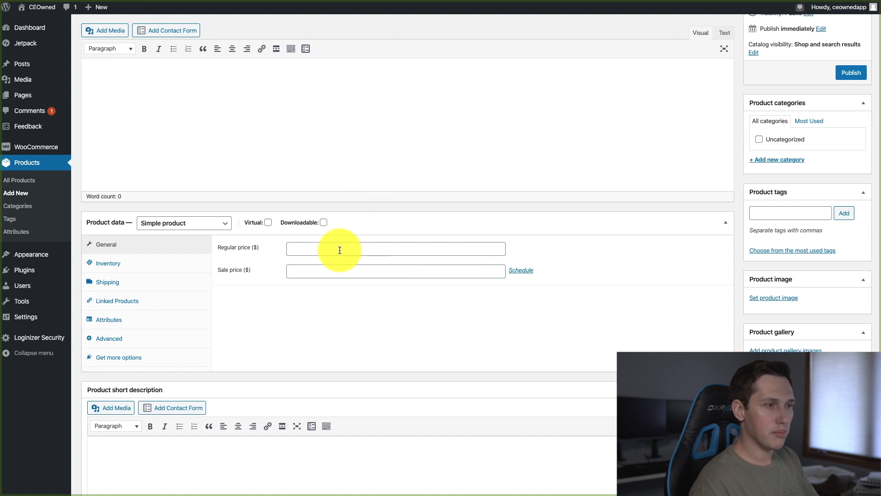
left_click(345, 249)
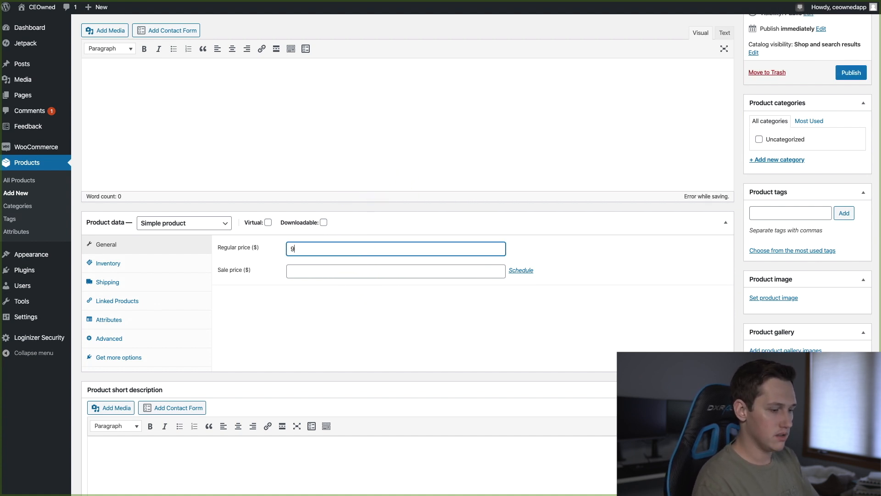
key("BackSpace")
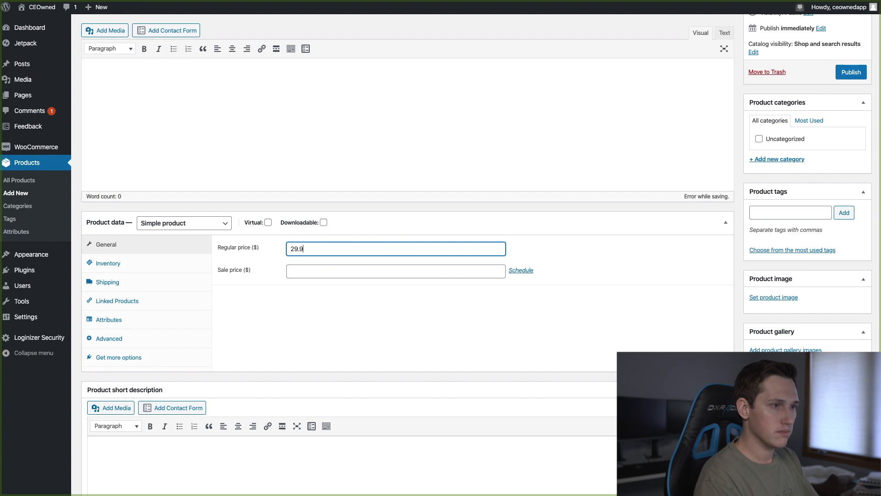
key("Tab")
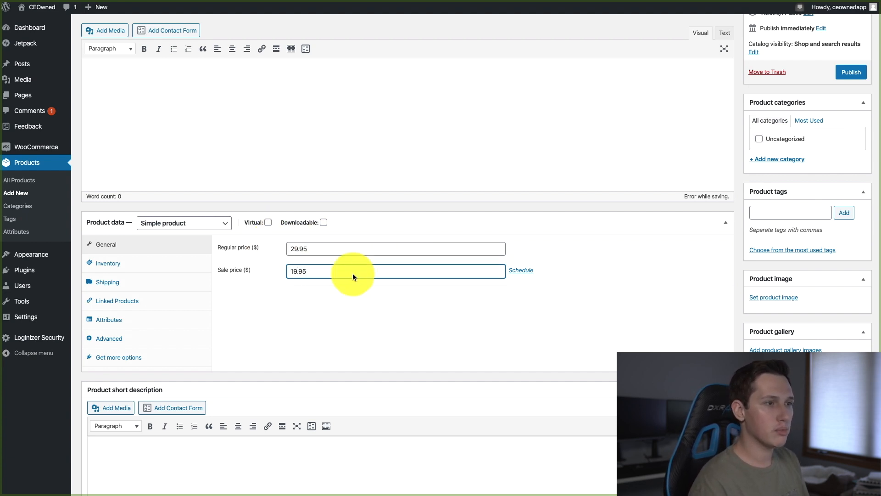
type("19.95")
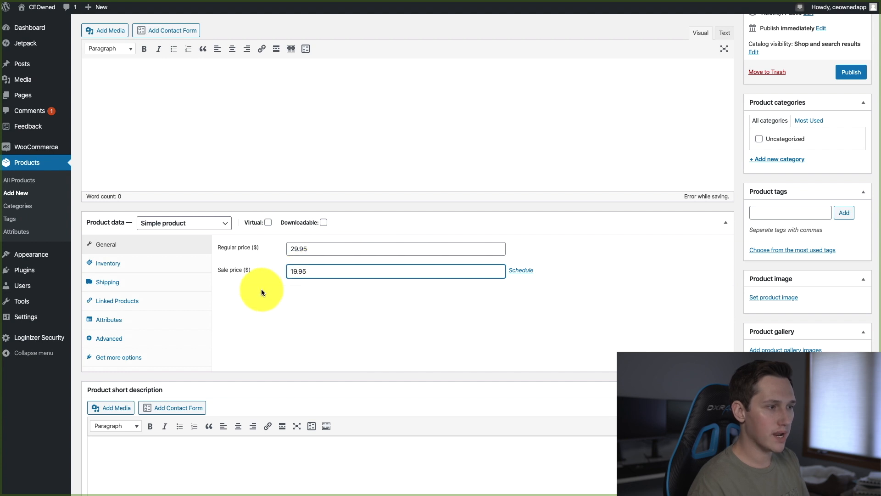
Upload the T-shirt picture fuck-luck.jpg and set it as the product image
scroll(266, 293, "down", 2)
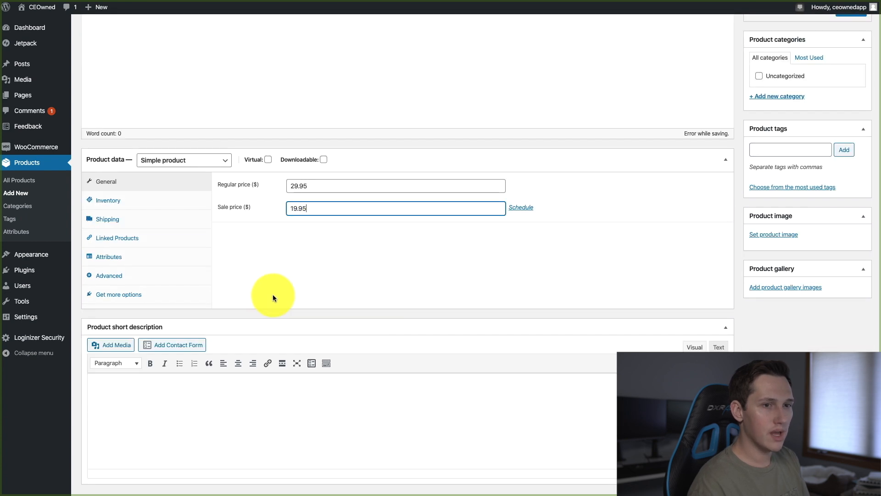
left_click(785, 238)
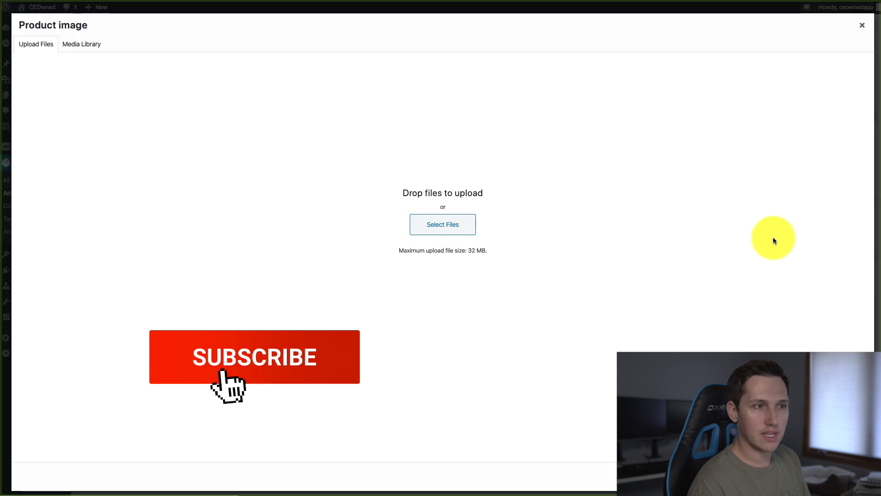
left_click_drag(1, 216, 470, 224)
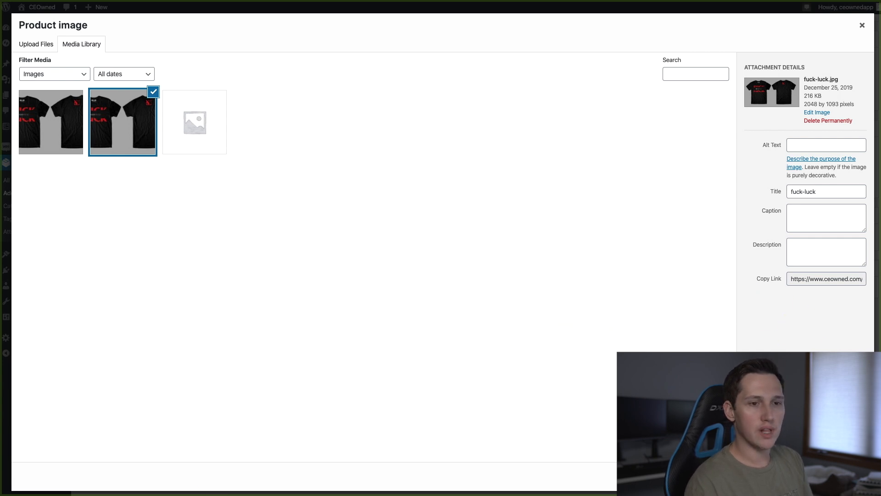
left_click(837, 476)
scroll(547, 269, "up", 8)
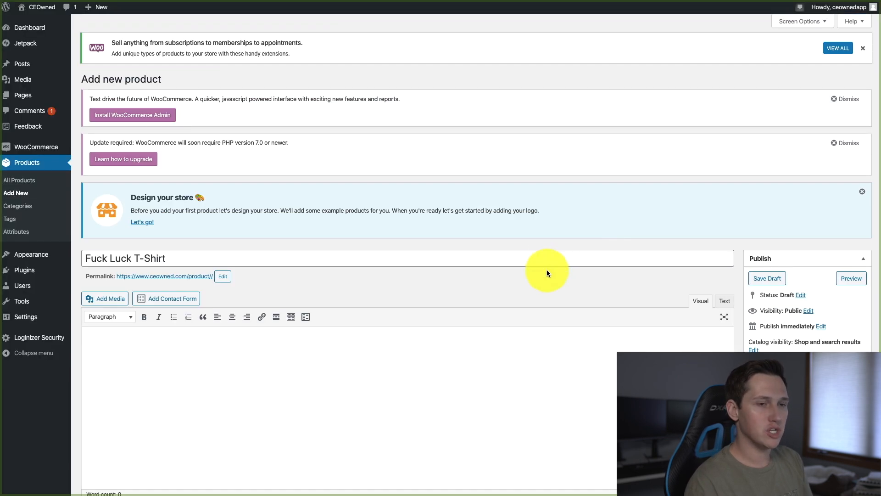
Publish the T-shirt product
scroll(546, 269, "down", 4)
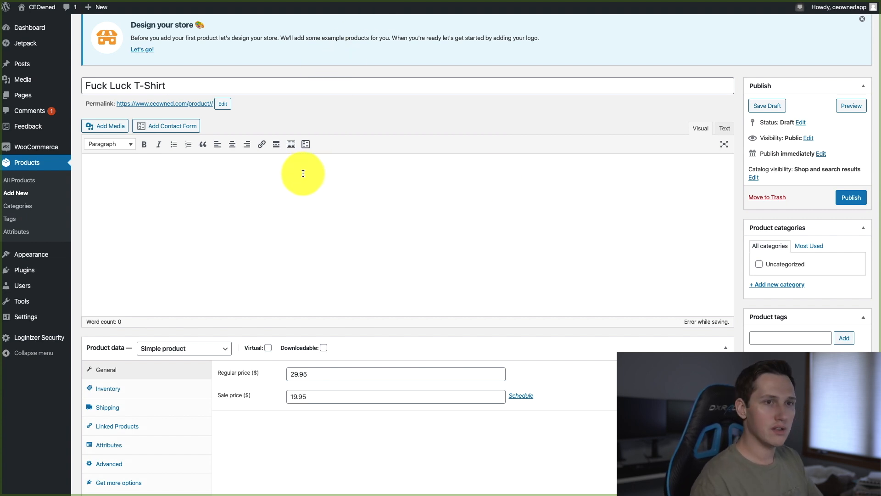
left_click(859, 201)
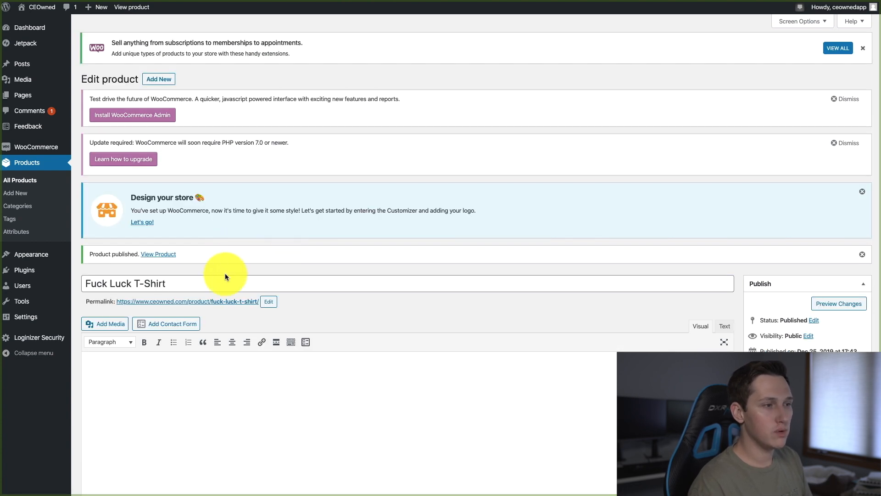
View the published T-shirt's store page down to its reviews section, as well as the site's home page
left_click(223, 303)
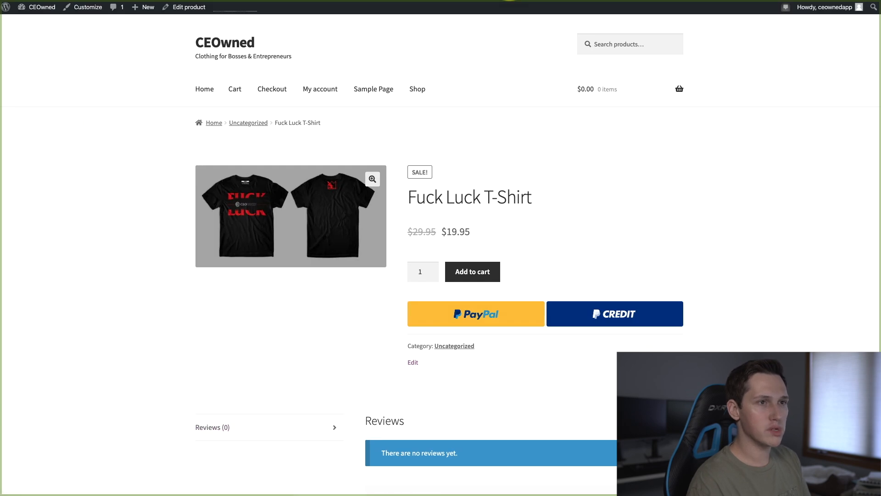
scroll(459, 211, "down", 1)
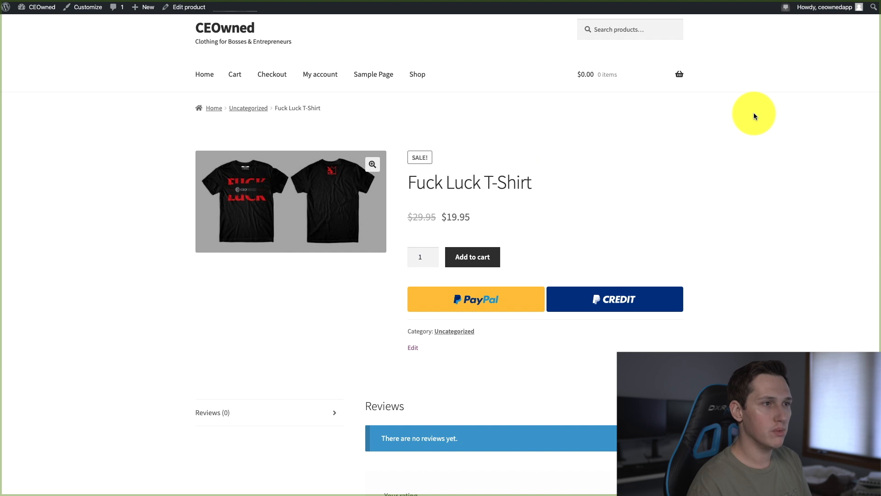
scroll(754, 112, "up", 1)
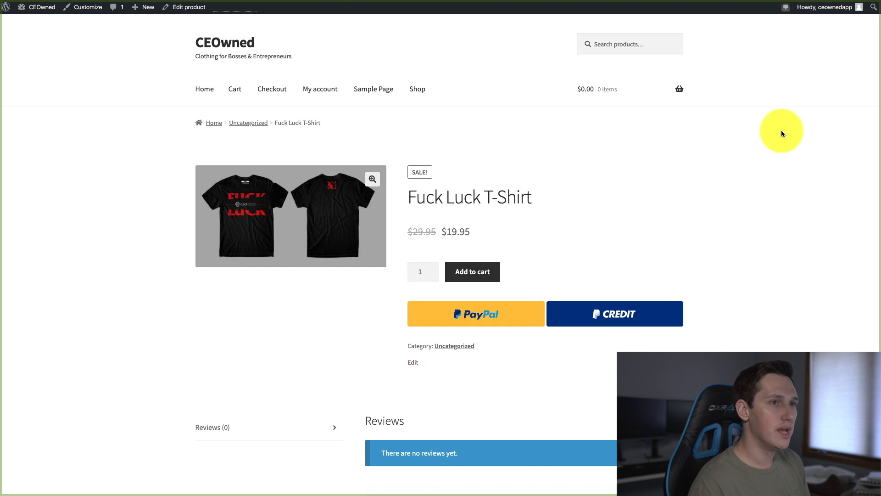
scroll(781, 134, "down", 5)
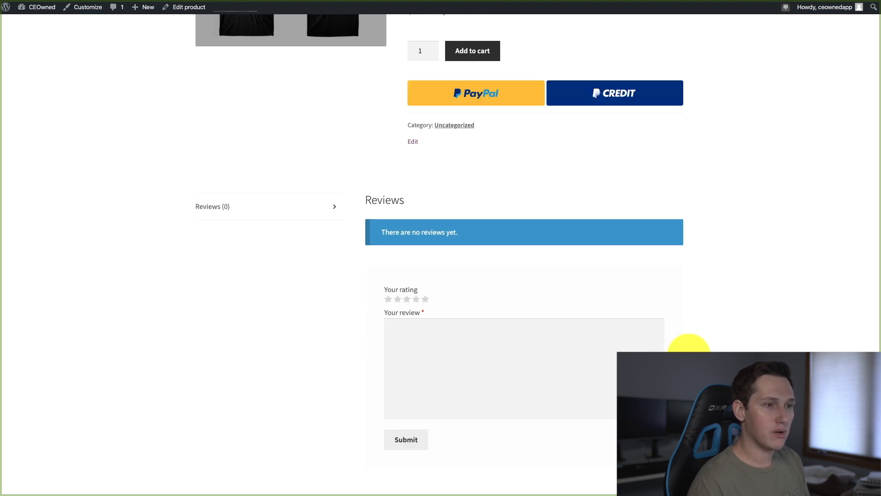
scroll(830, 201, "up", 5)
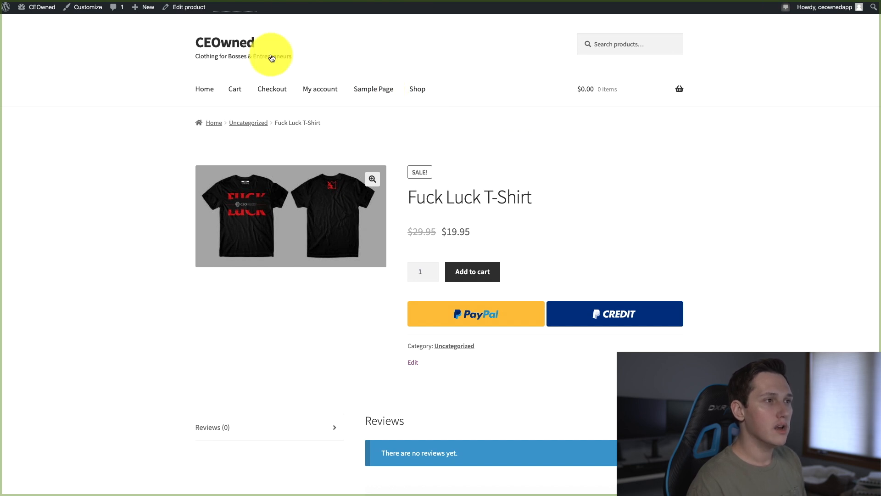
left_click(206, 89)
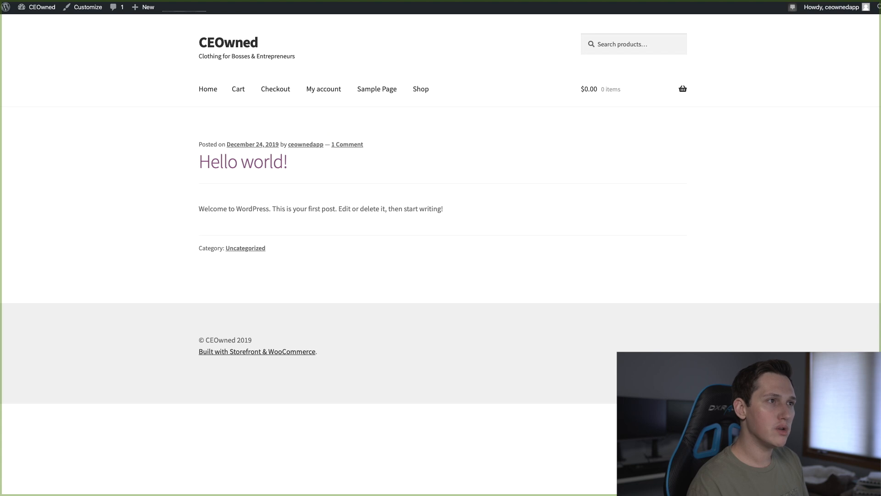
Open the site's list of pages and view the live Shop page with its product listing
key("ctrl+Tab")
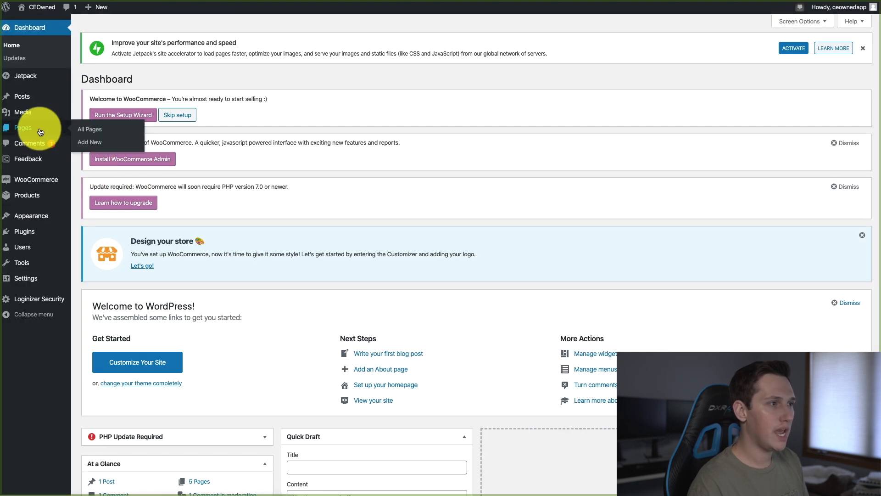
left_click(40, 132)
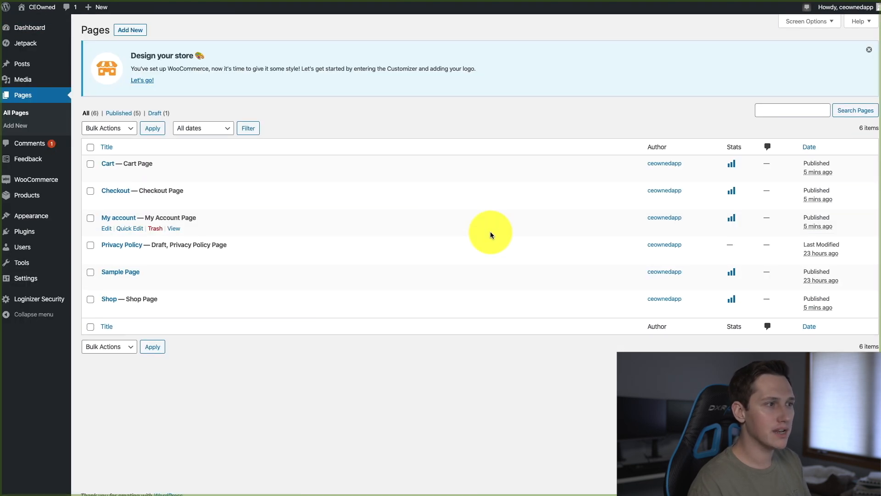
mouse_move(203, 295)
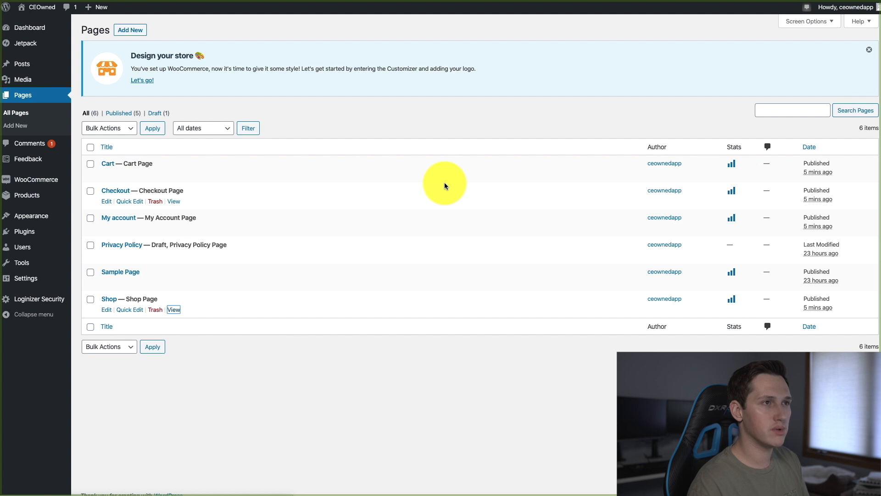
scroll(525, 241, "down", 2)
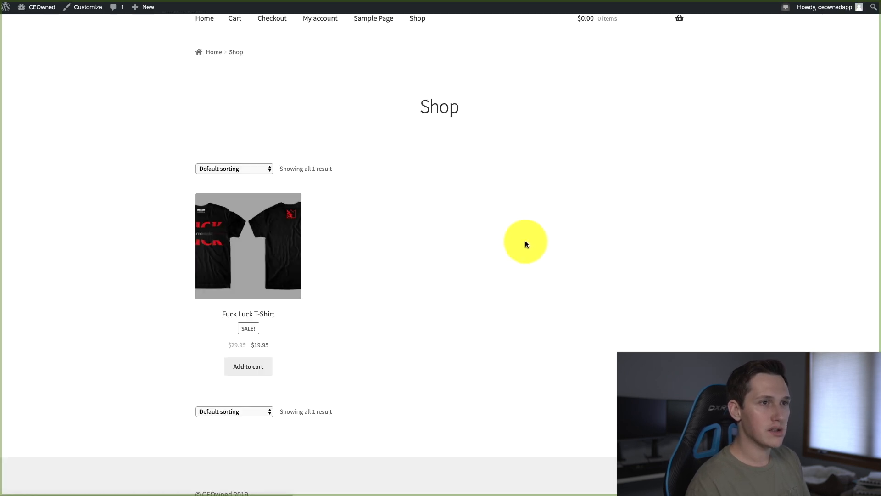
scroll(526, 244, "down", 1)
scroll(526, 244, "up", 3)
scroll(527, 243, "down", 3)
scroll(527, 243, "up", 3)
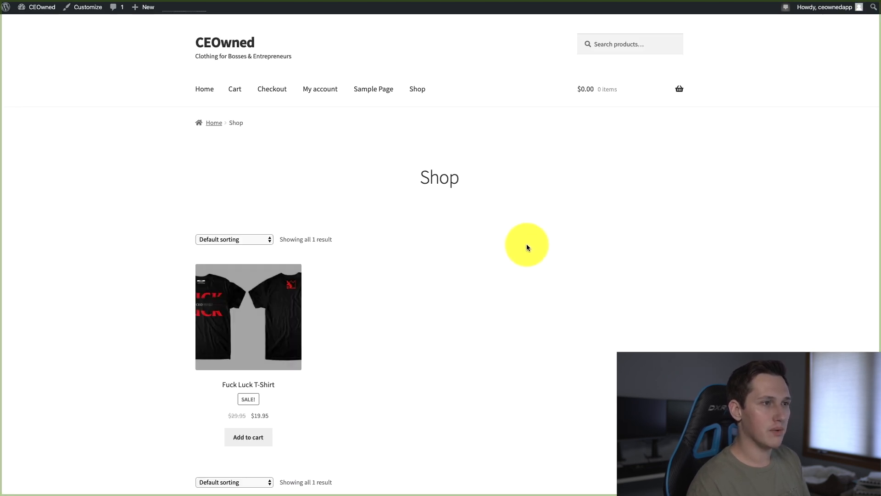
scroll(454, 207, "down", 3)
scroll(369, 105, "up", 3)
In the reading settings, make the homepage a static page using the Shop page and save the changes
key("ctrl+shift+Tab")
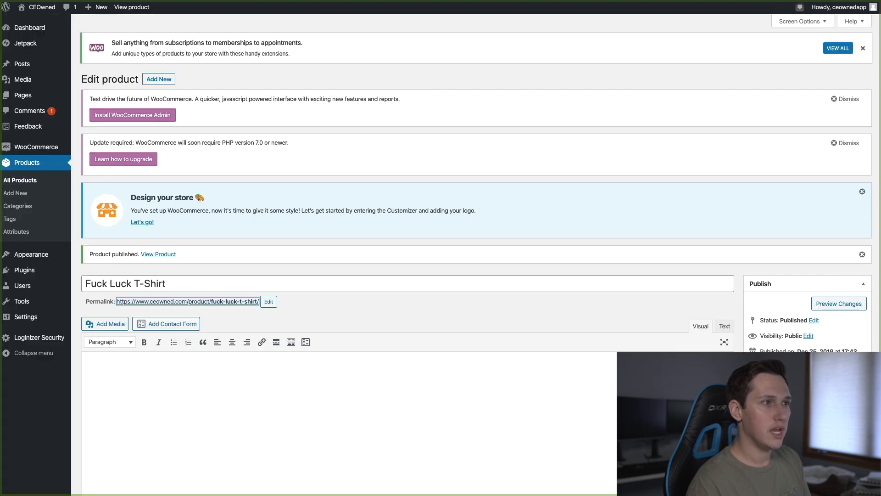
mouse_move(58, 255)
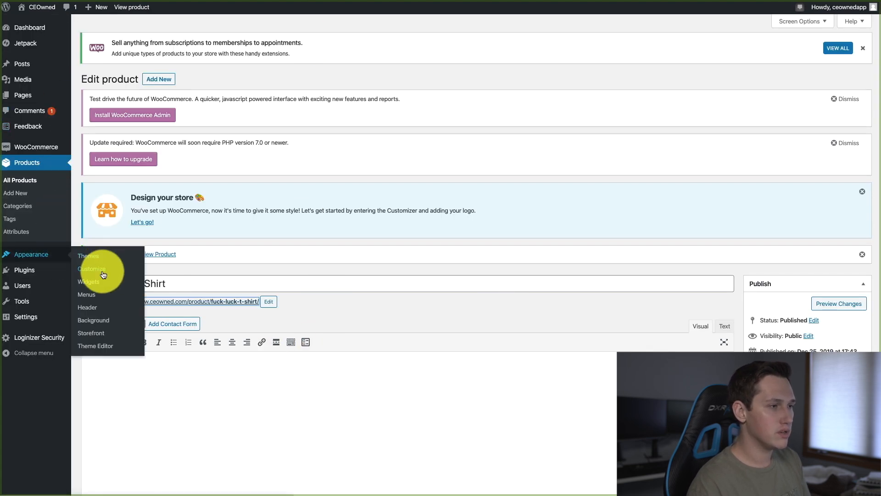
mouse_move(33, 274)
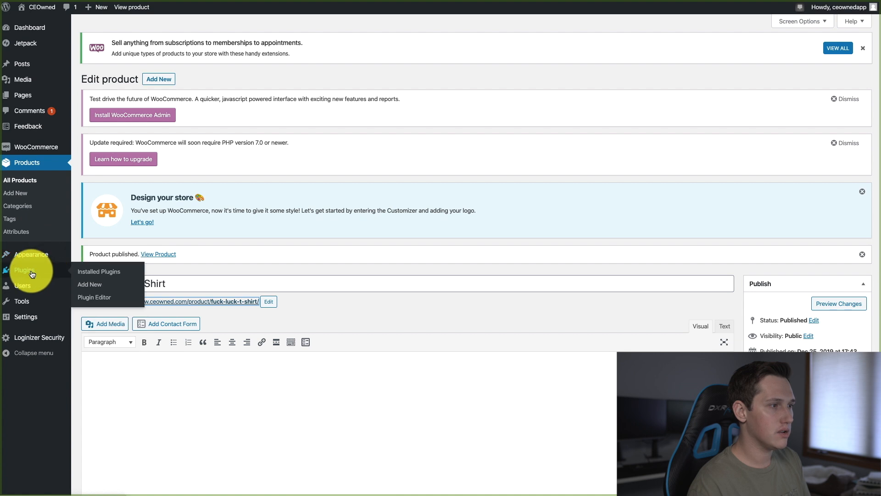
mouse_move(25, 316)
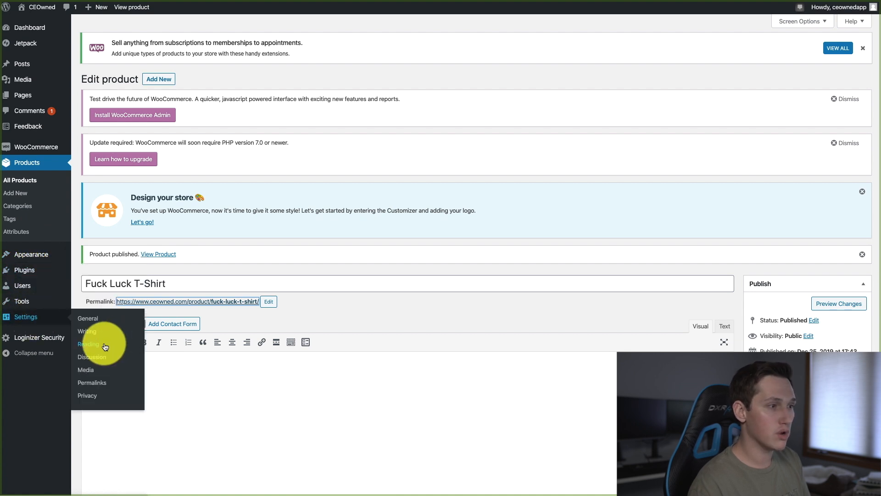
left_click(105, 345)
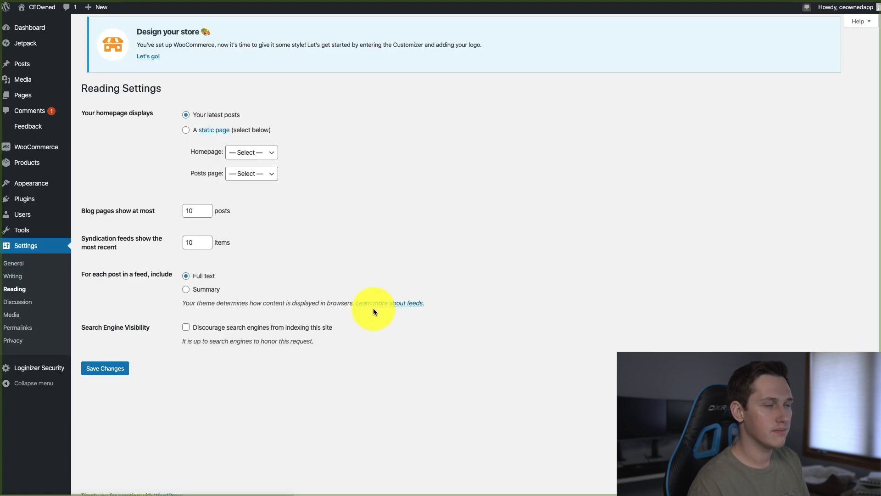
left_click(183, 136)
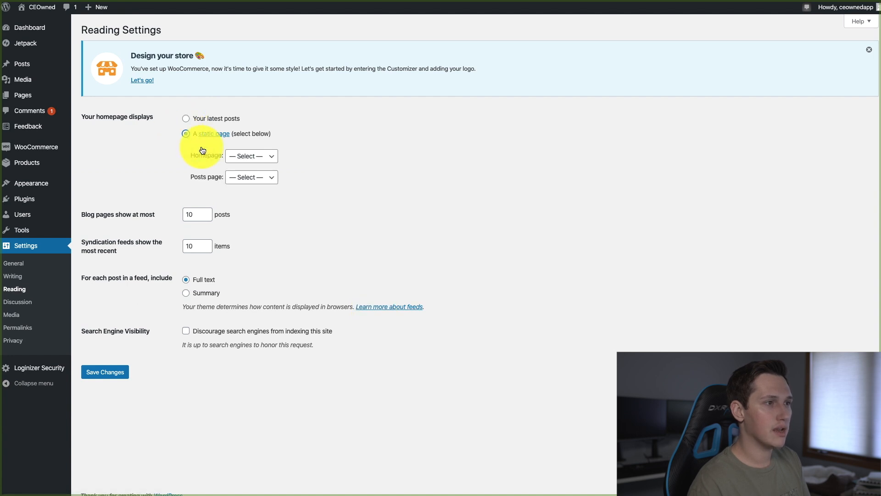
left_click(272, 156)
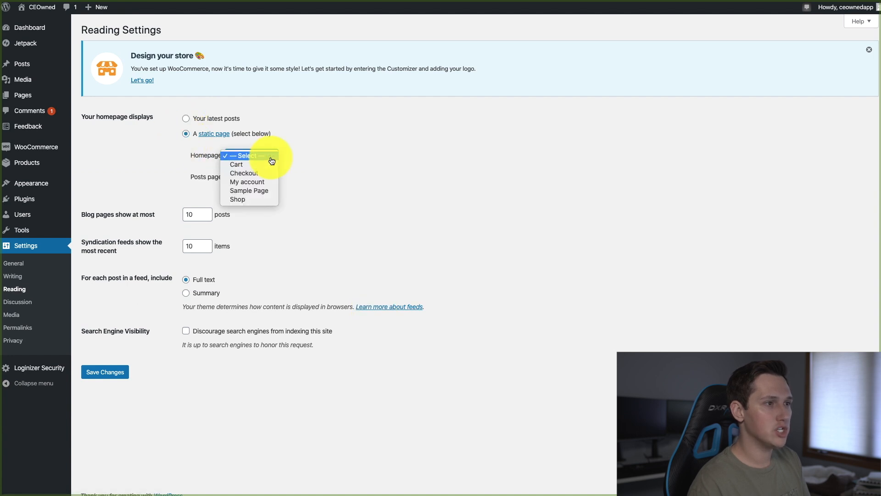
left_click(250, 201)
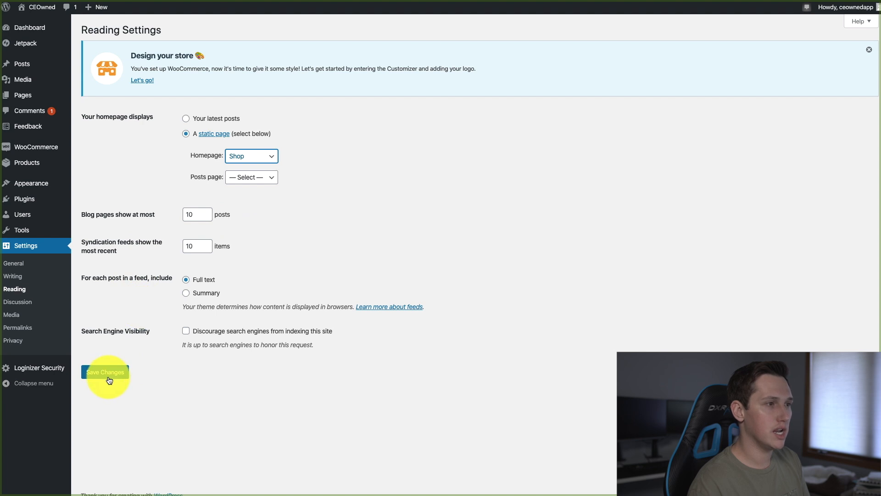
left_click(110, 374)
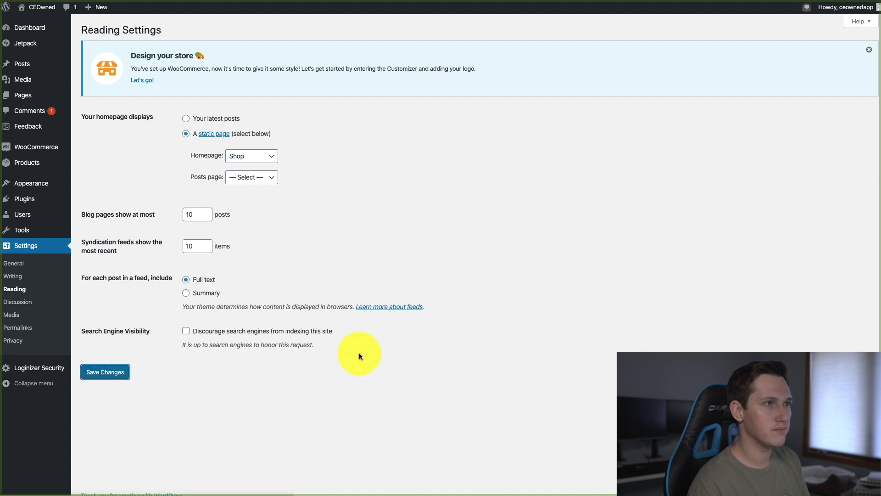
Open the theme customizer and review its homepage settings
mouse_move(34, 188)
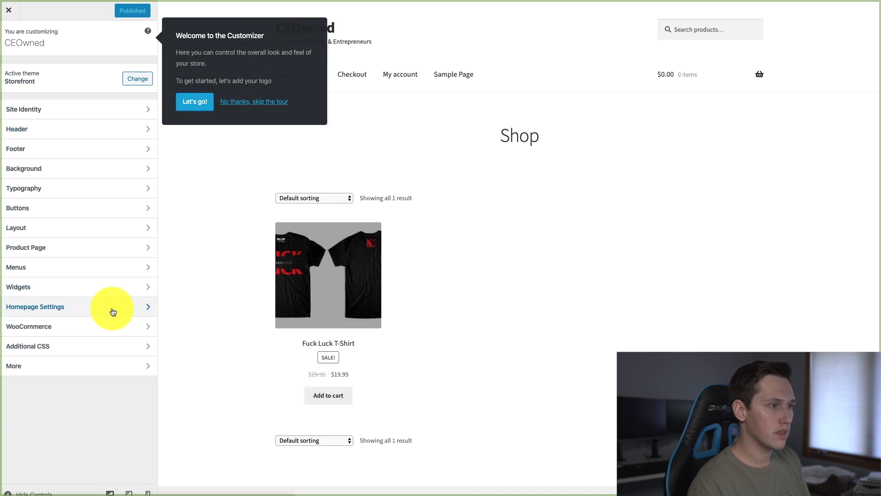
left_click(113, 312)
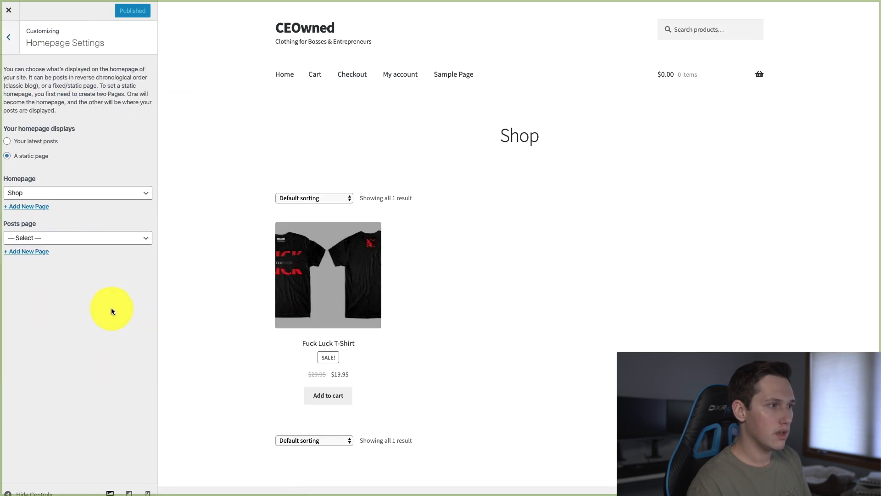
left_click(9, 37)
Try to add the logo image file directly to the logo area in the Site Identity settings
left_click(67, 112)
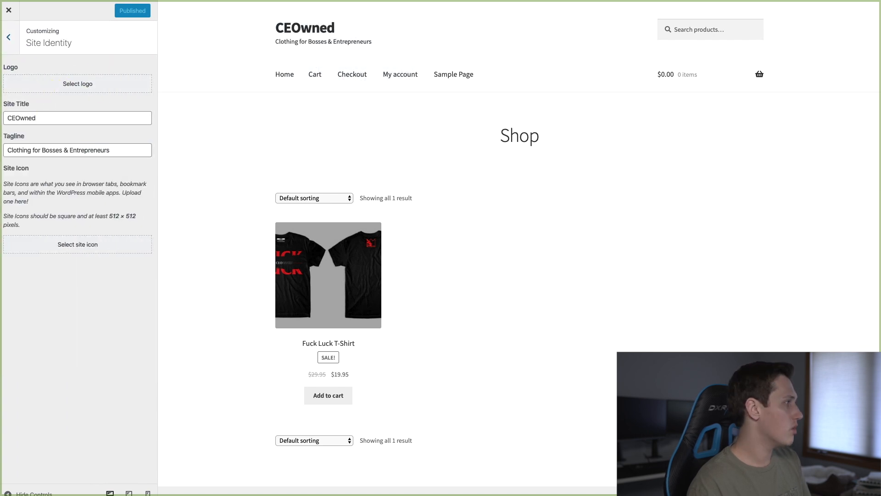
left_click_drag(16, 233, 90, 88)
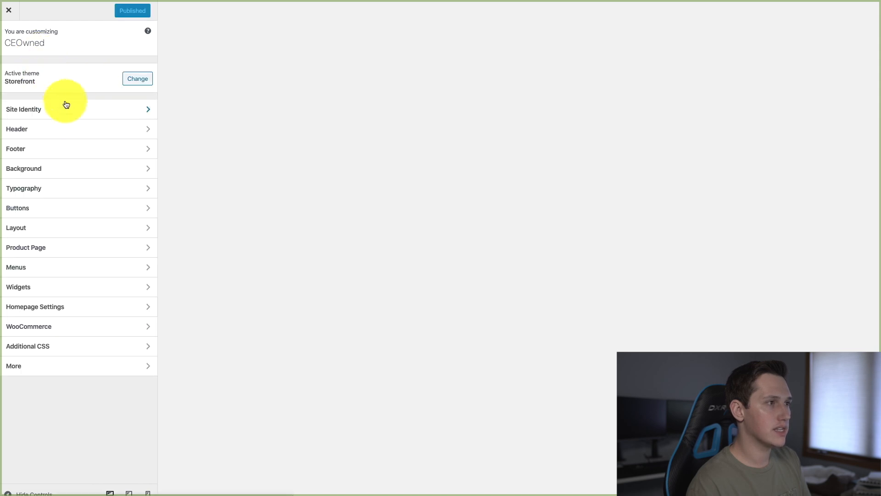
Upload logo.png in the Site Identity settings and set it as the site logo
left_click(75, 107)
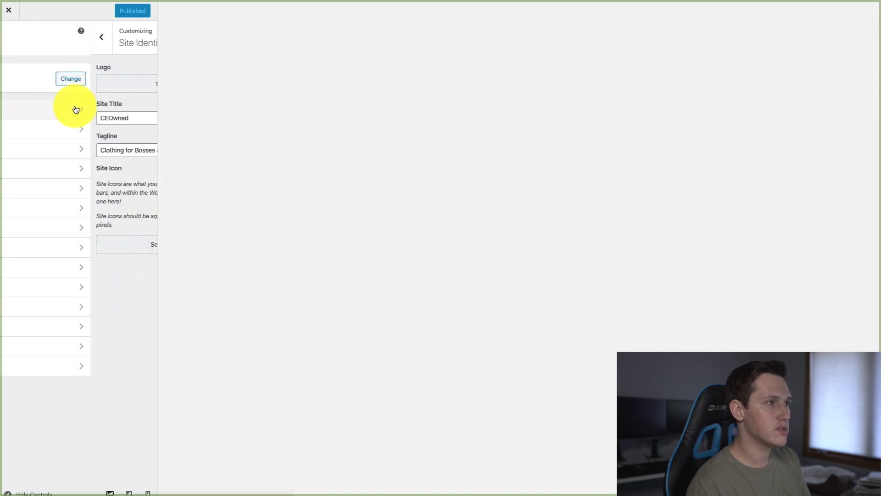
left_click(47, 83)
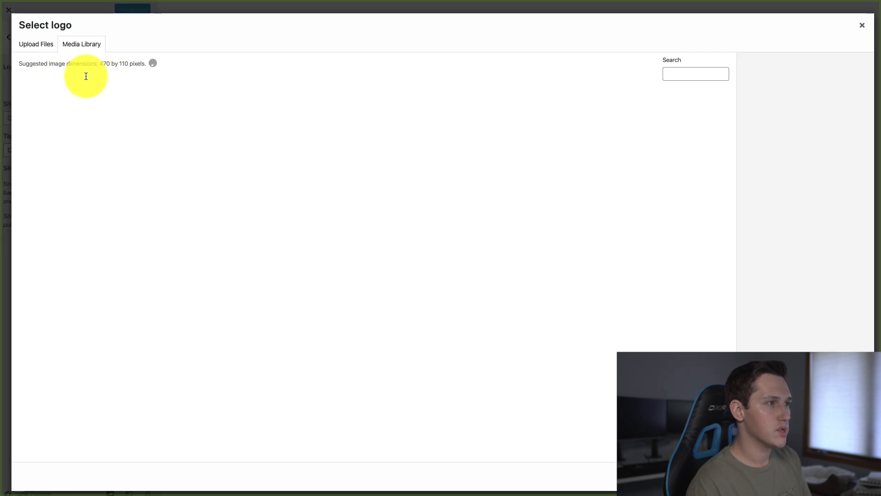
left_click(40, 47)
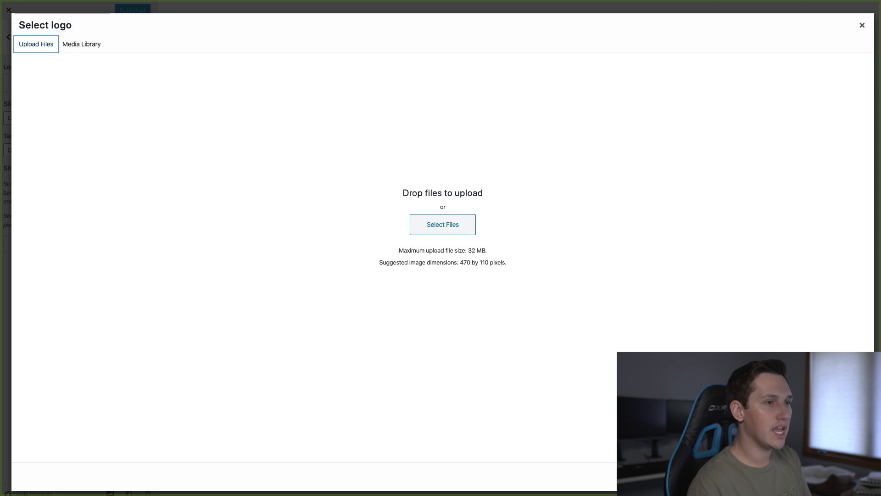
left_click_drag(1, 259, 401, 260)
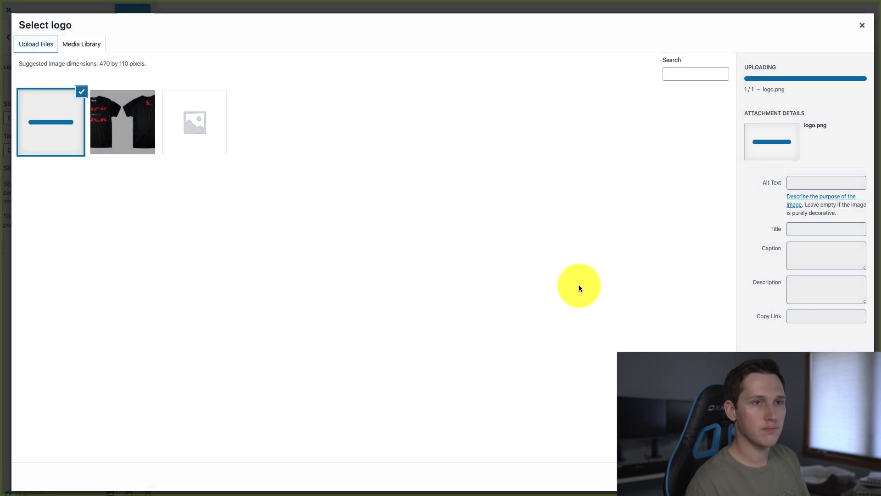
left_click(852, 477)
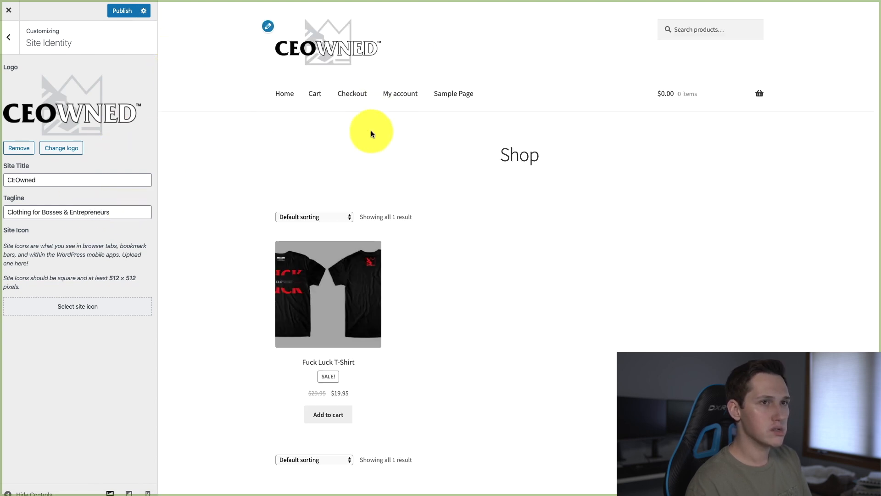
Check the logo in the site preview, publish the customization and close the customizer
scroll(440, 325, "down", 3)
scroll(433, 330, "up", 3)
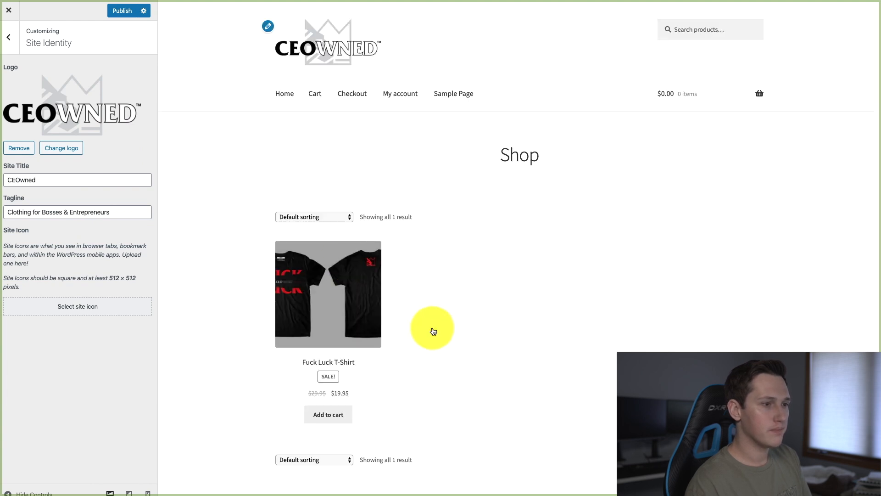
left_click(120, 10)
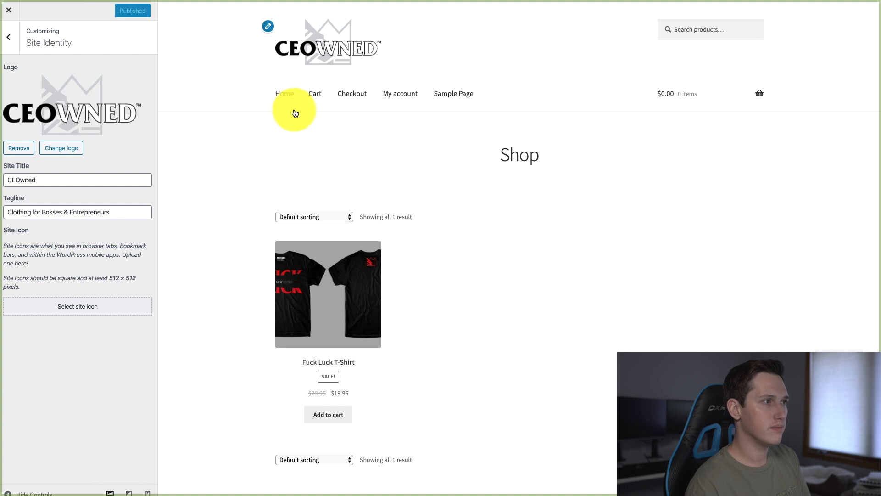
left_click(9, 11)
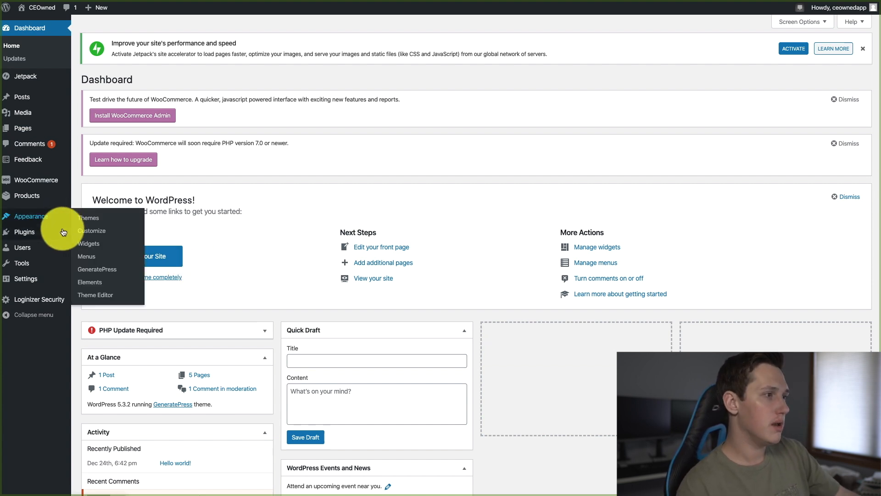
Open the GeneratePress theme's settings page
mouse_move(25, 216)
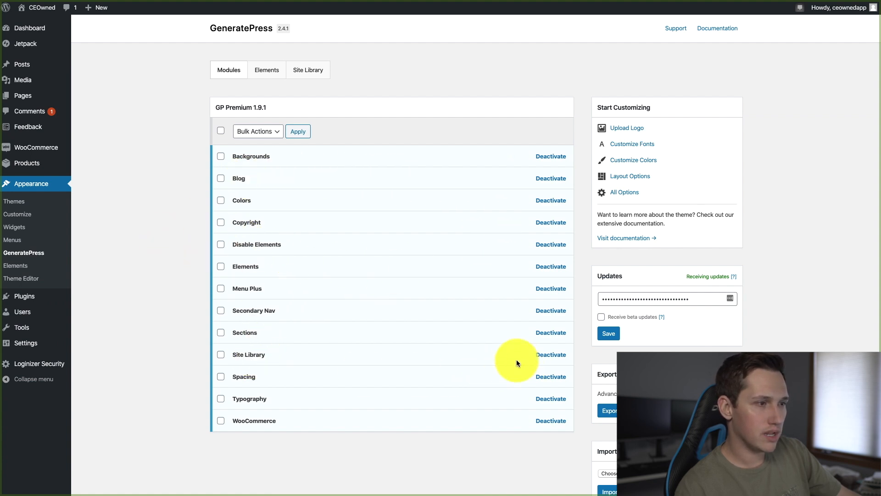
Examine the GeneratePress modules, open the Site Library and browse the starter sites for a suitable shop design
scroll(339, 330, "down", 3)
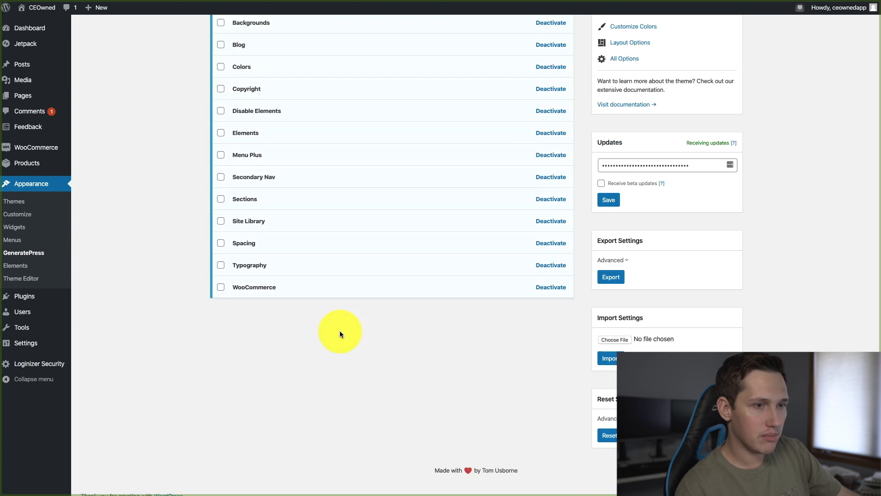
scroll(339, 330, "up", 3)
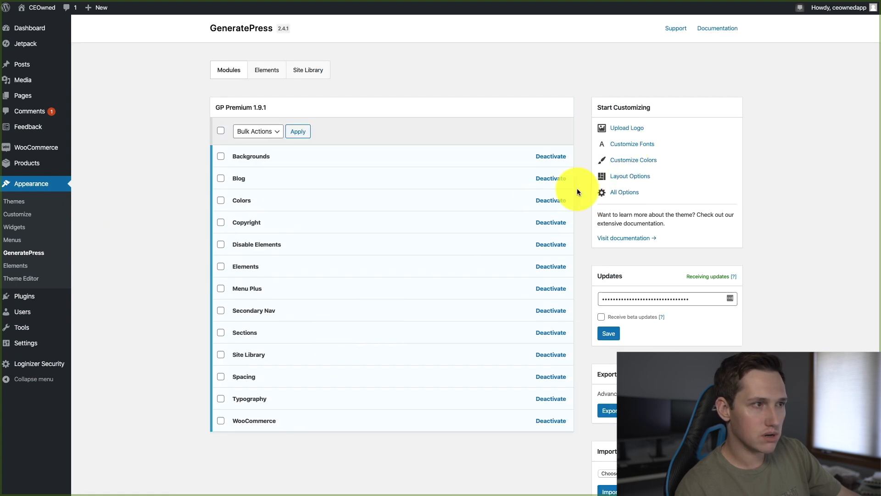
left_click(302, 75)
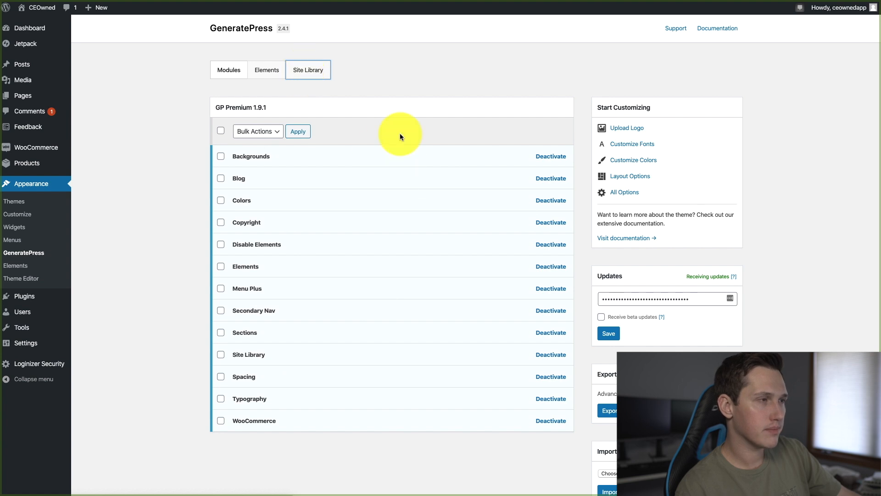
mouse_move(407, 172)
scroll(734, 257, "down", 6)
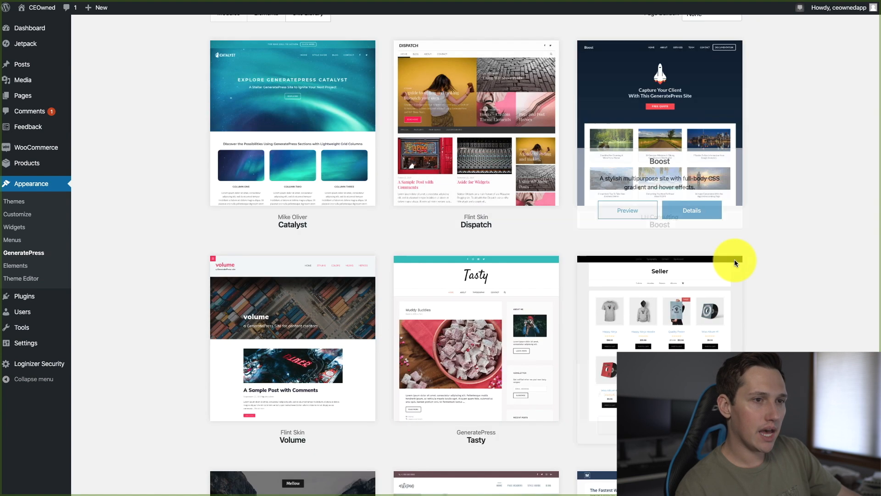
scroll(808, 236, "down", 8)
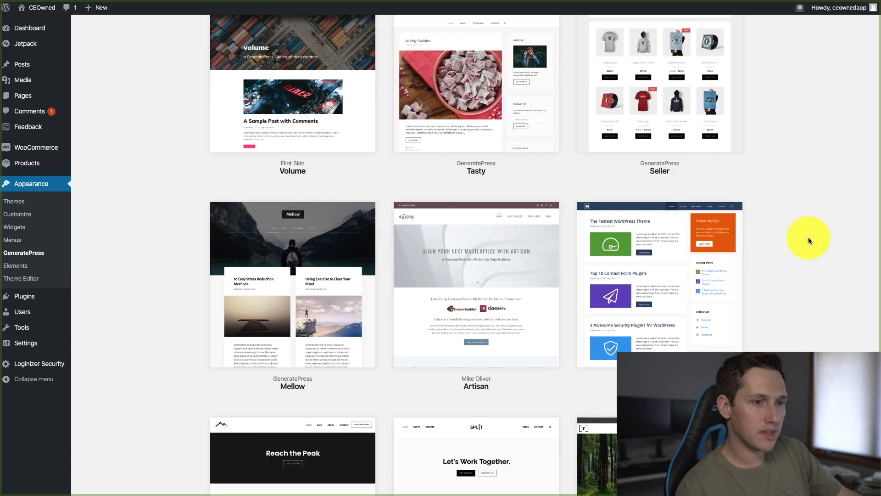
scroll(807, 233, "down", 18)
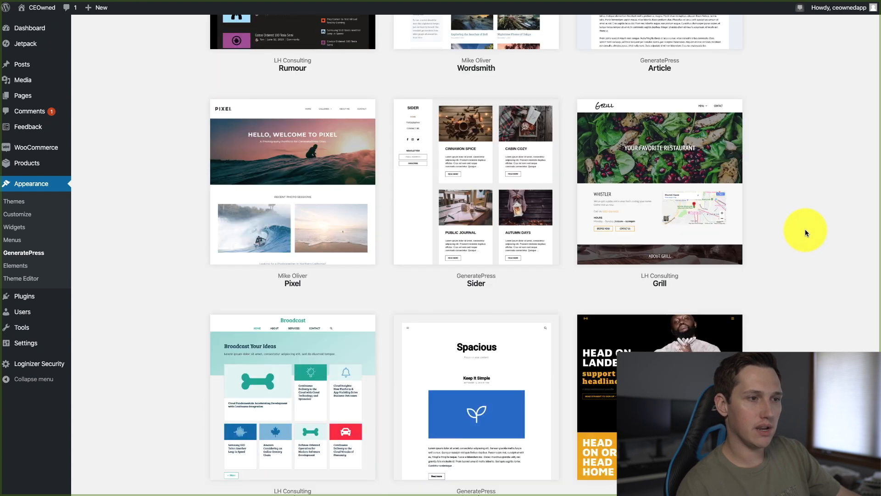
scroll(804, 232, "up", 19)
scroll(764, 254, "up", 10)
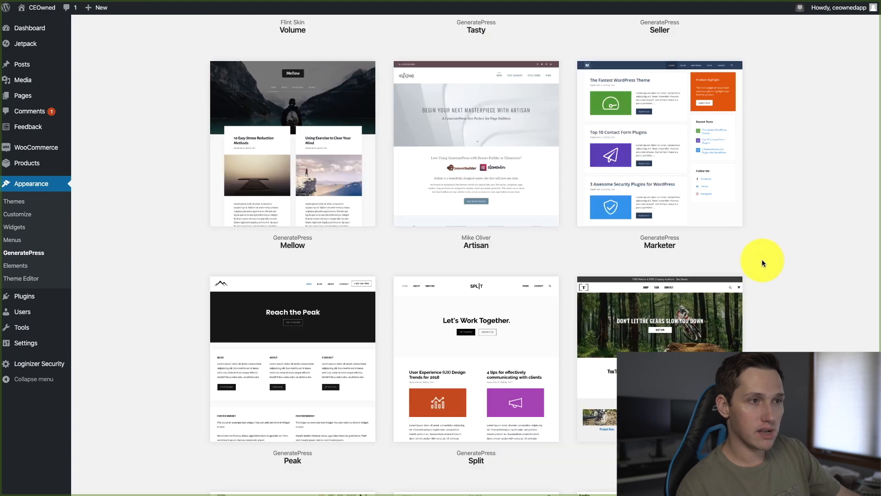
scroll(759, 261, "up", 3)
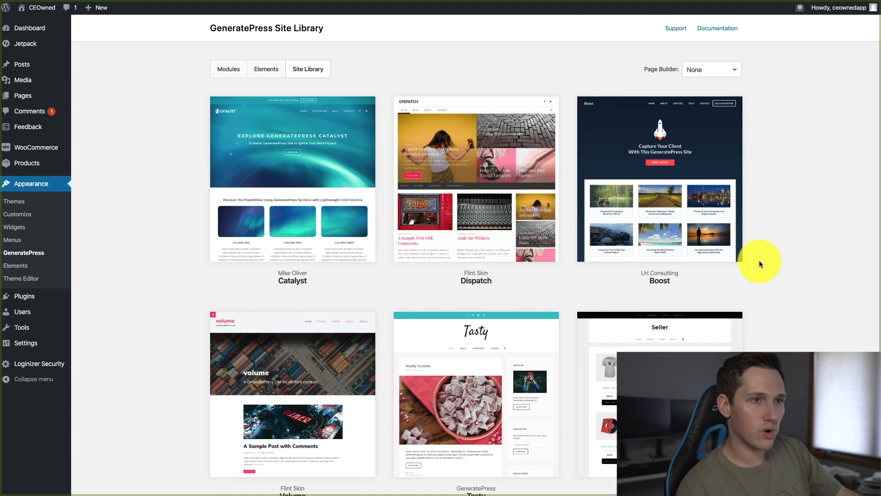
scroll(752, 262, "down", 10)
scroll(743, 265, "down", 14)
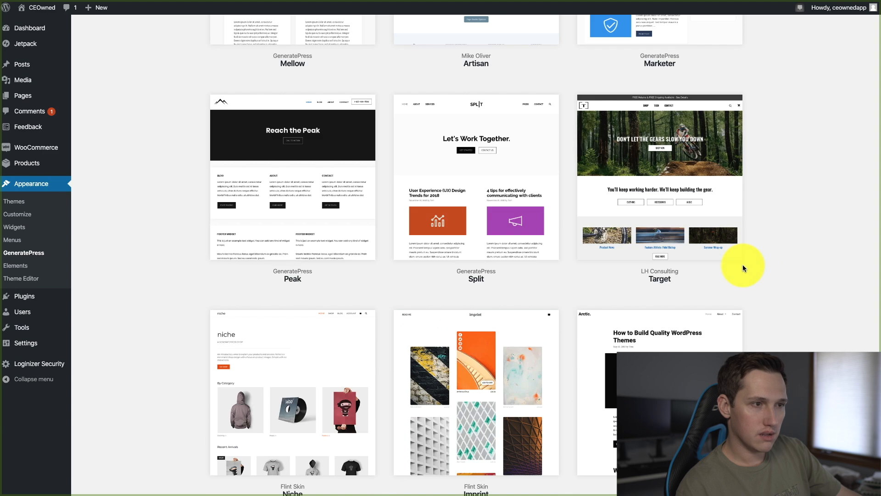
scroll(743, 264, "down", 14)
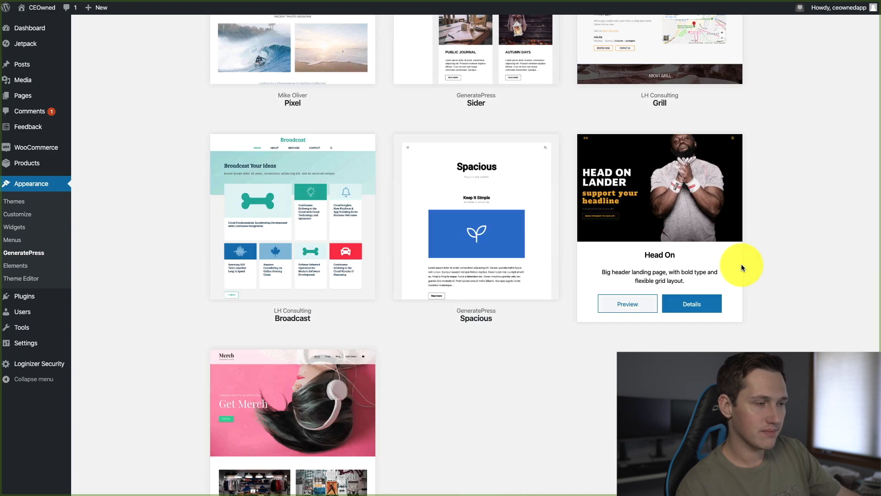
scroll(741, 264, "down", 3)
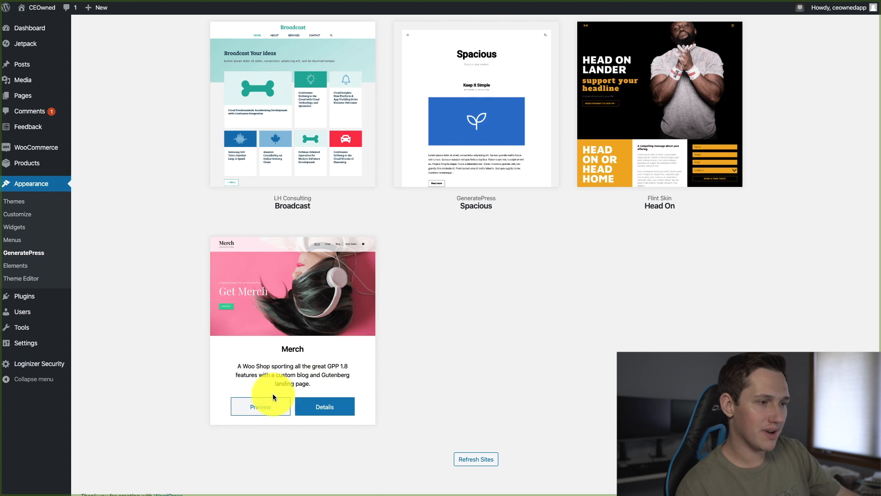
Import the Merch starter site's theme options and its demo content, accepting the notice about added content and plugins
left_click(325, 405)
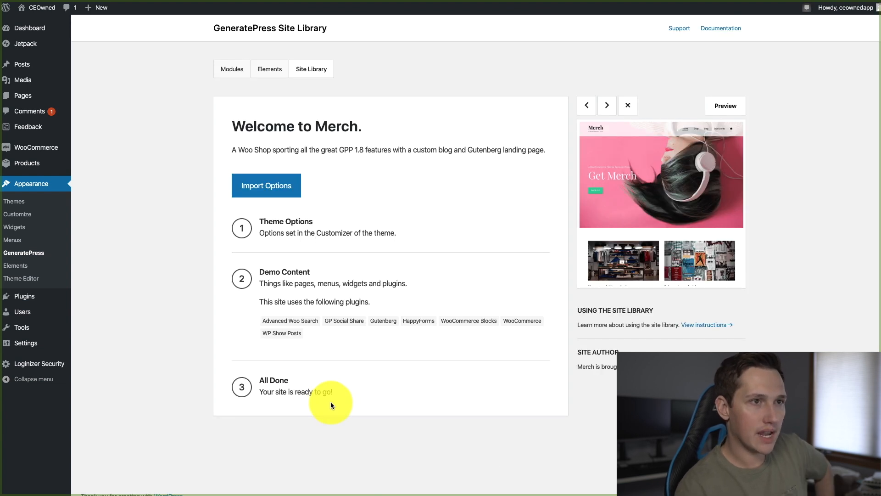
left_click(277, 187)
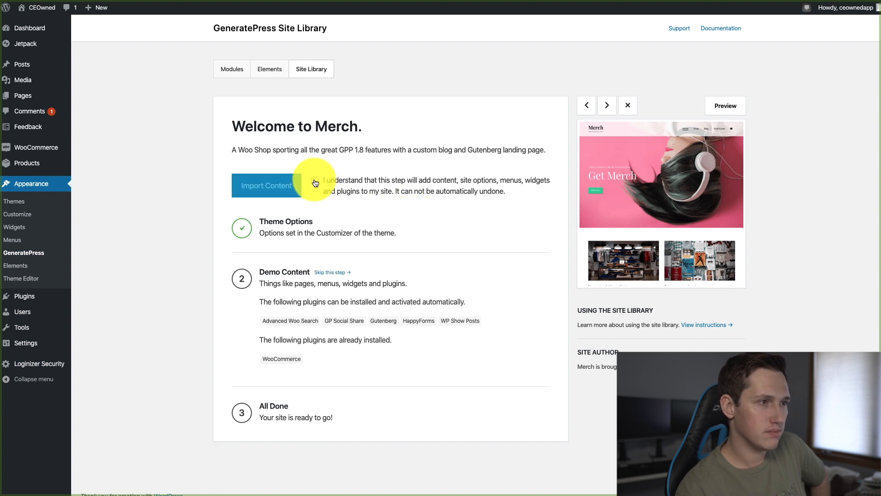
left_click(315, 183)
left_click(281, 188)
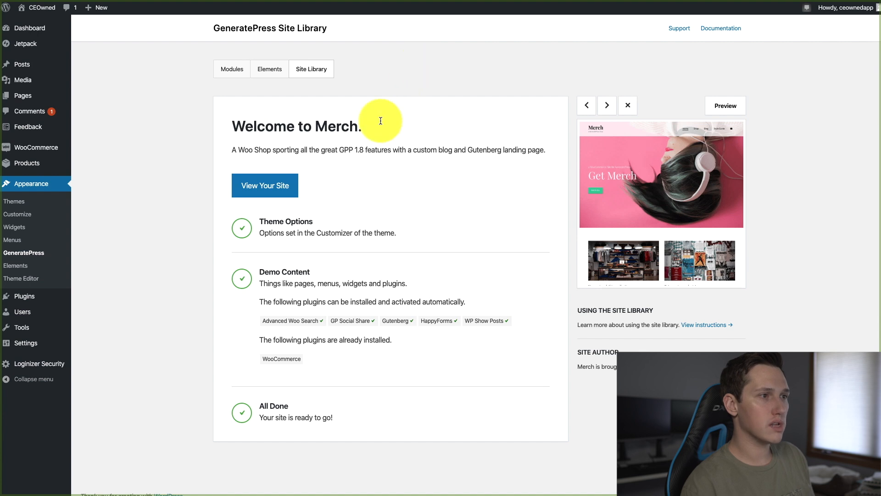
View the site and examine the imported homepage from the hero banner through the featured products and content sections
left_click(269, 186)
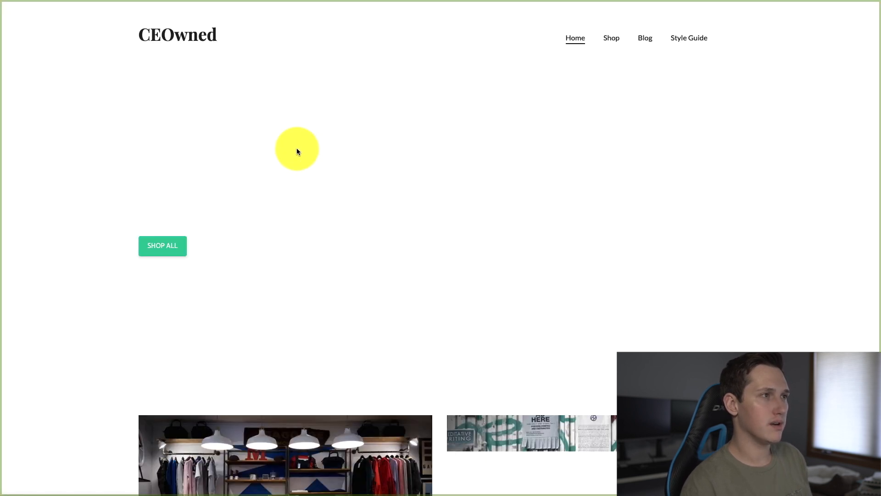
scroll(321, 149, "down", 6)
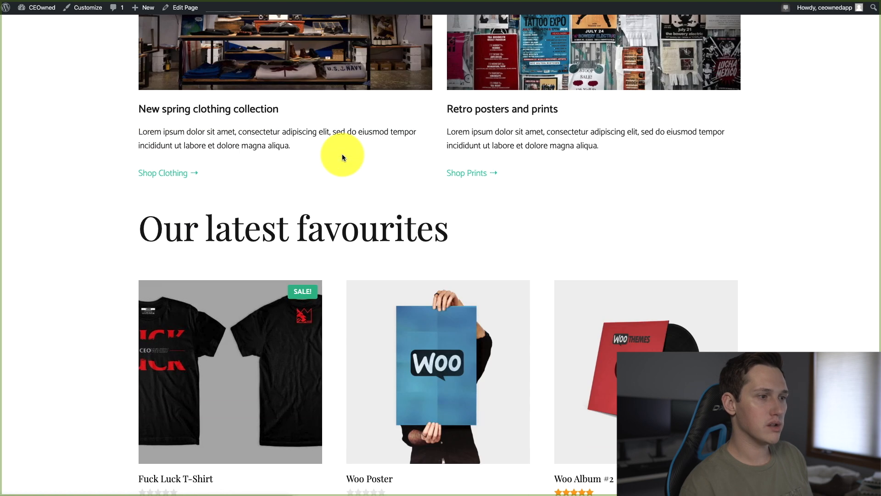
scroll(342, 154, "up", 10)
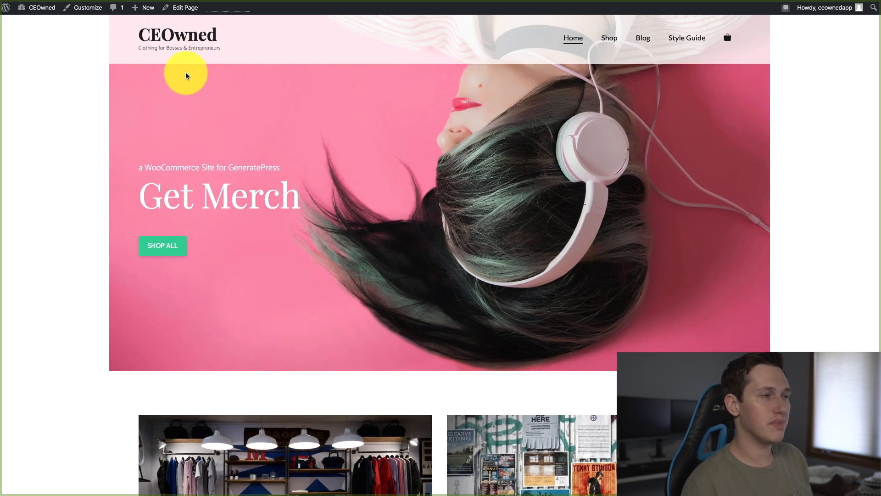
scroll(590, 189, "down", 10)
scroll(624, 217, "down", 15)
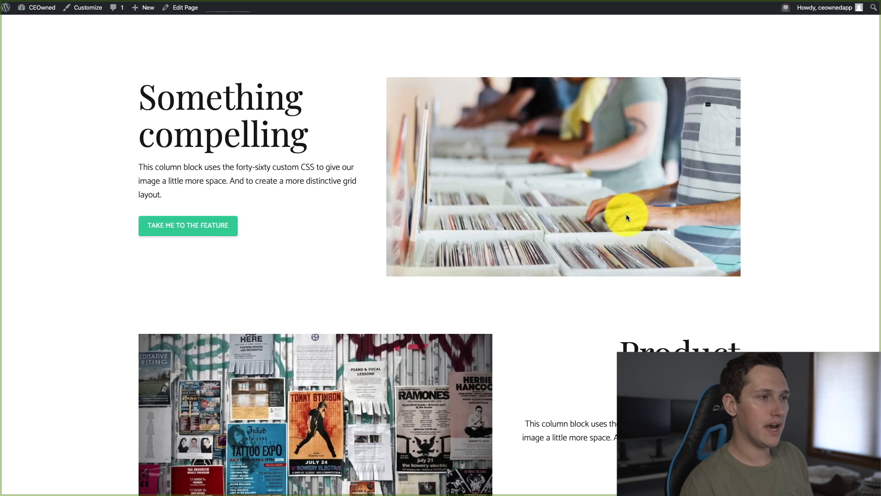
scroll(563, 234, "up", 20)
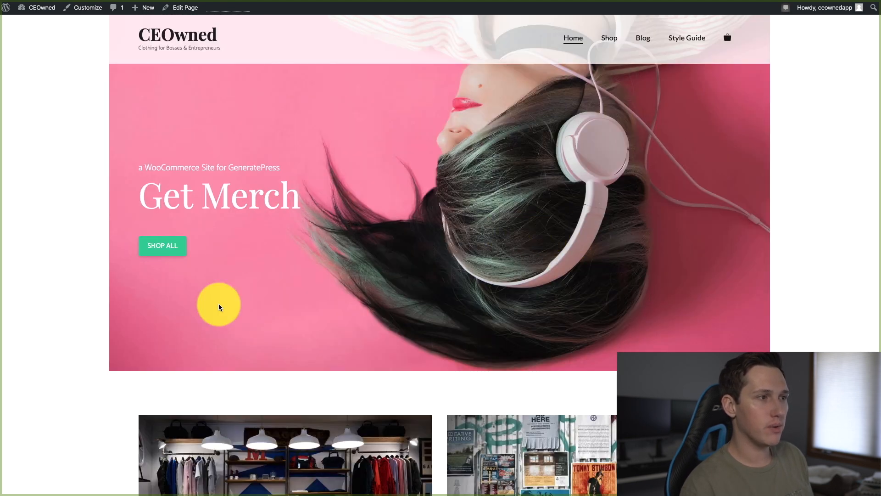
scroll(727, 305, "down", 10)
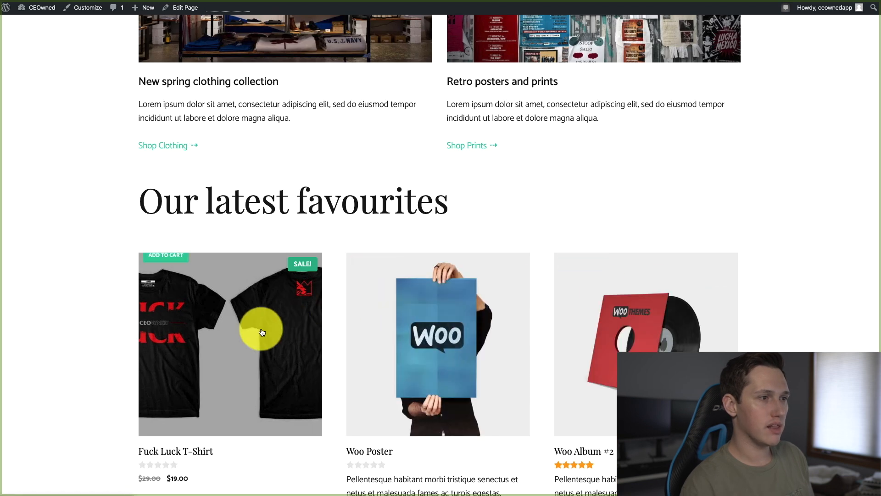
scroll(189, 383, "down", 3)
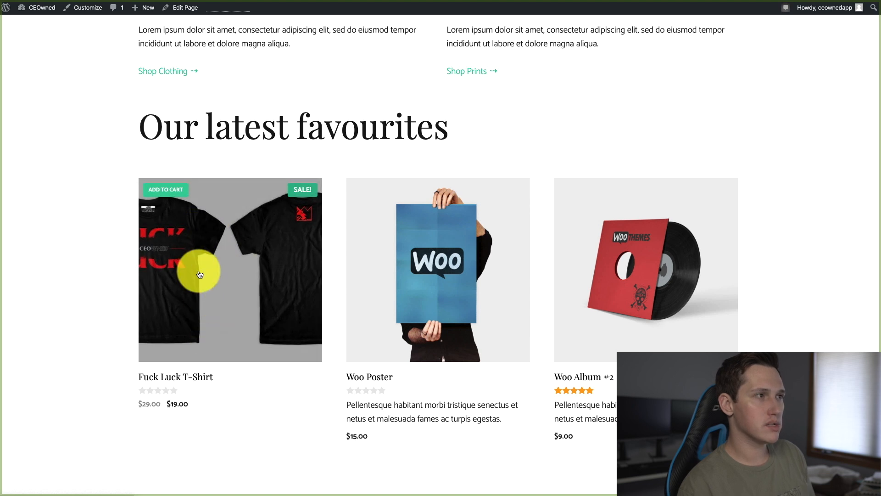
Review the T-shirt's product page from the latest favourites section and return to the hero banner of the homepage
left_click(222, 288)
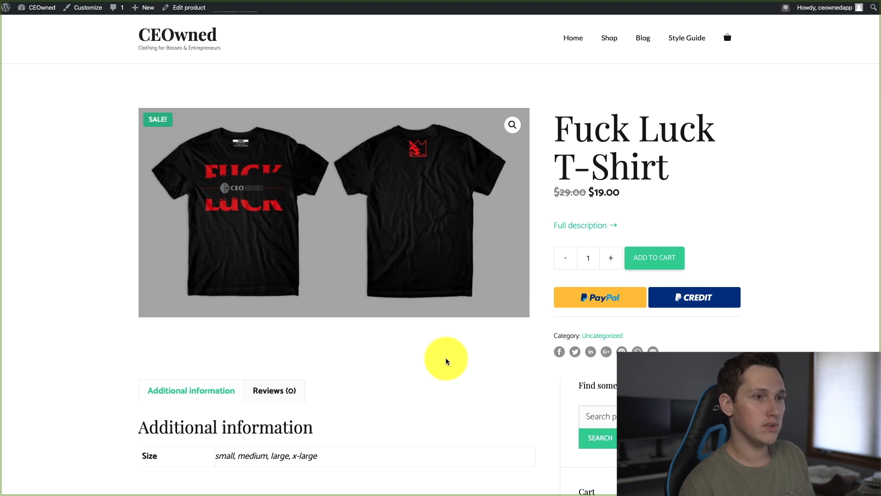
scroll(388, 164, "down", 6)
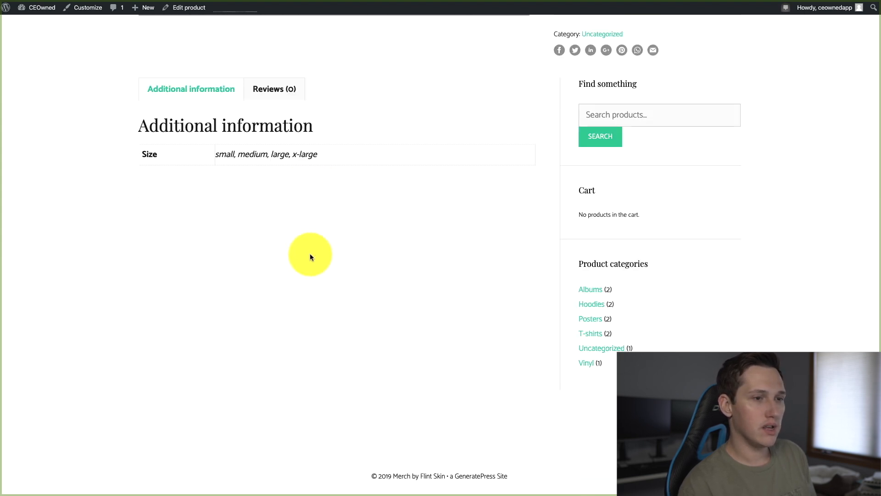
scroll(310, 257, "up", 6)
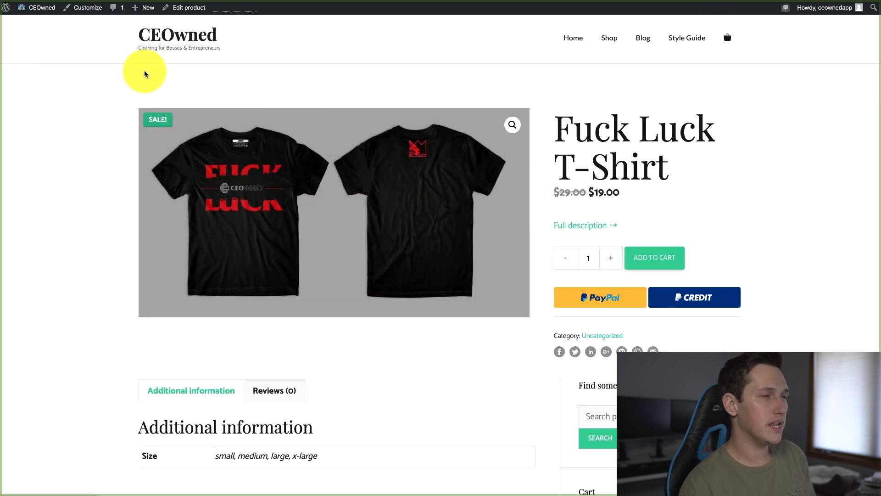
key("alt+Left")
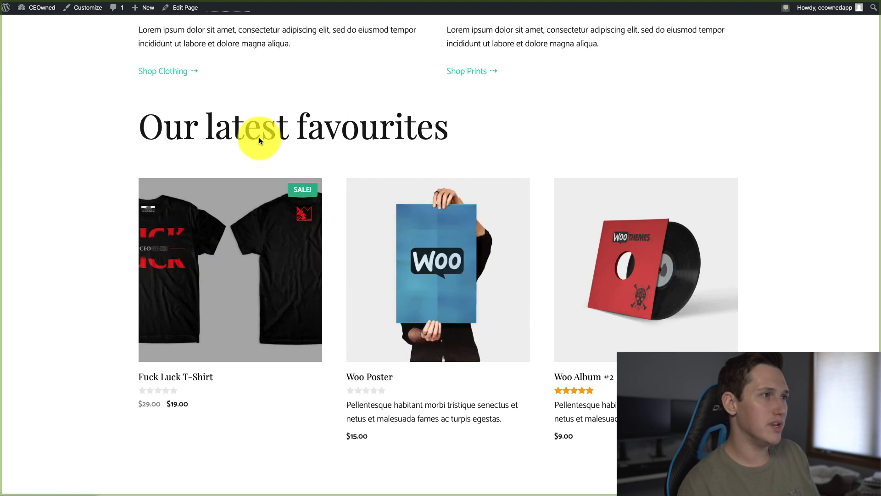
scroll(259, 136, "up", 10)
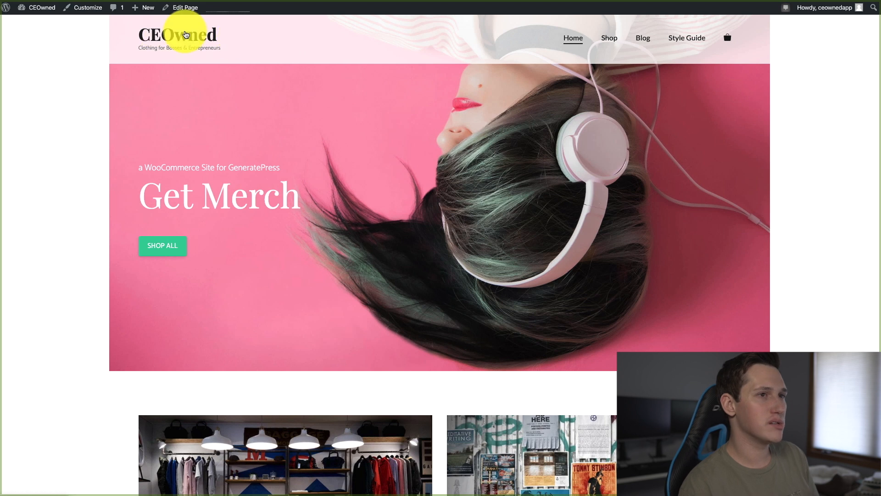
Open the theme customizer from the WordPress dashboard and check the Homepage Settings
mouse_move(50, 15)
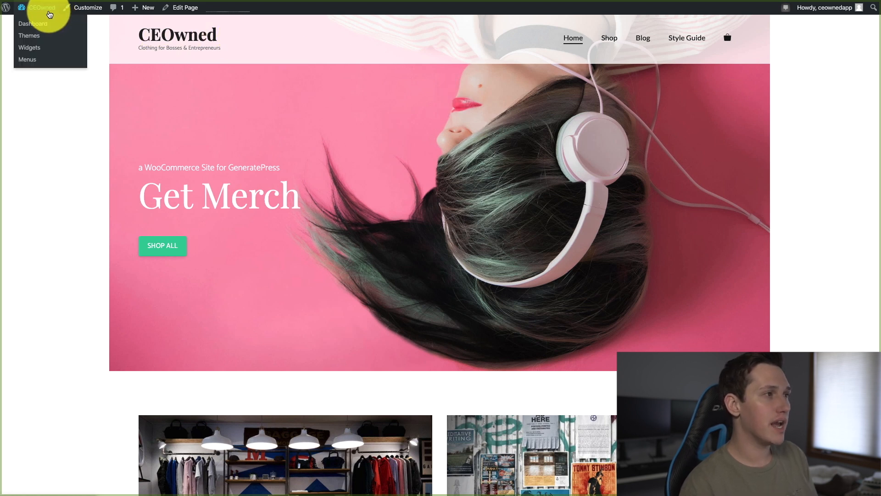
scroll(360, 118, "down", 1)
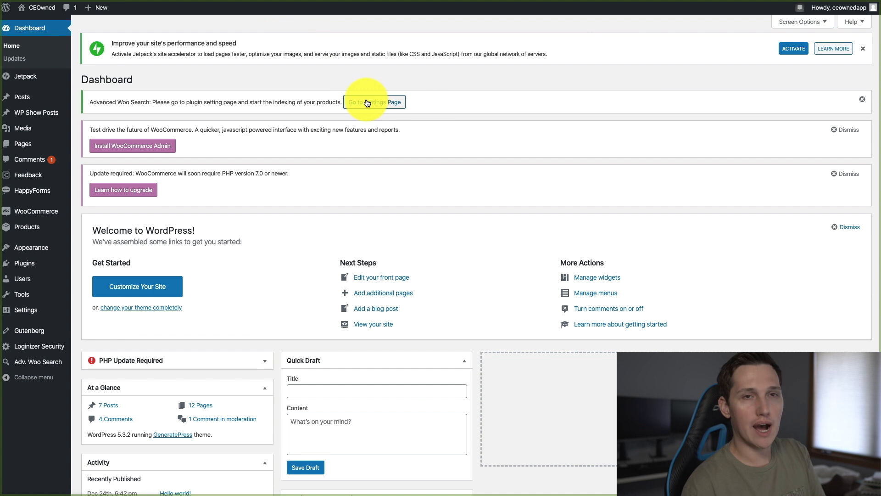
mouse_move(54, 247)
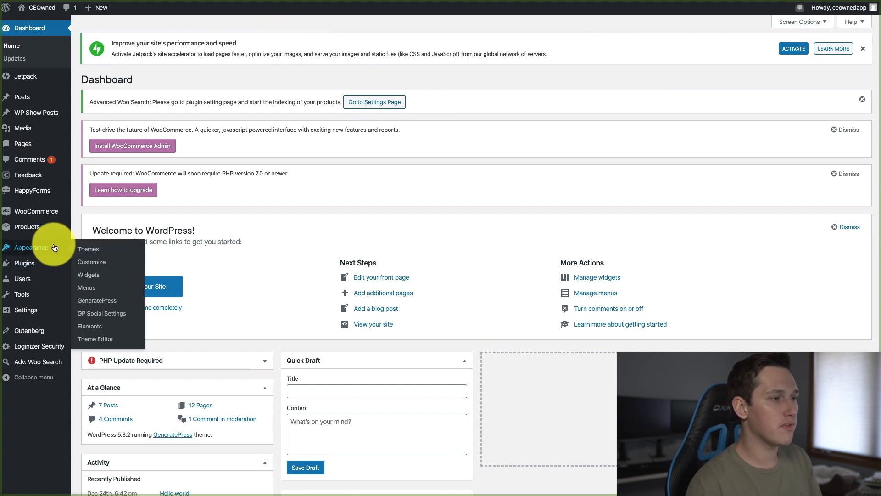
left_click(101, 267)
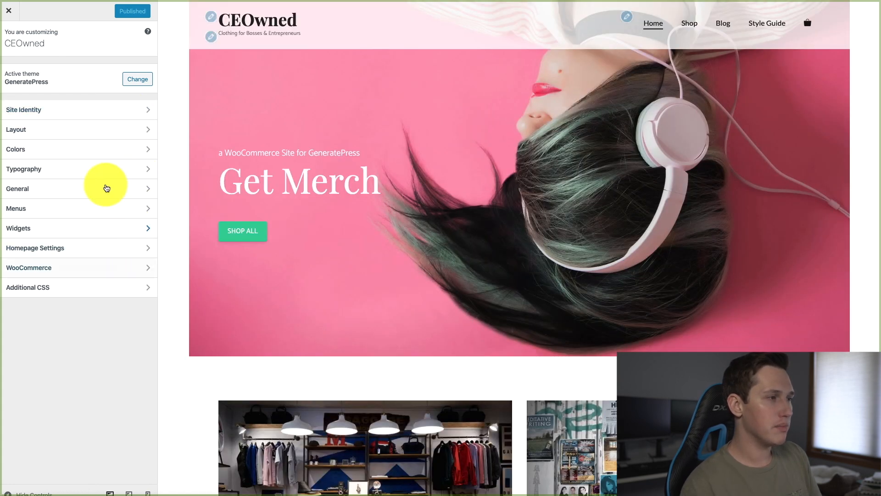
left_click(128, 248)
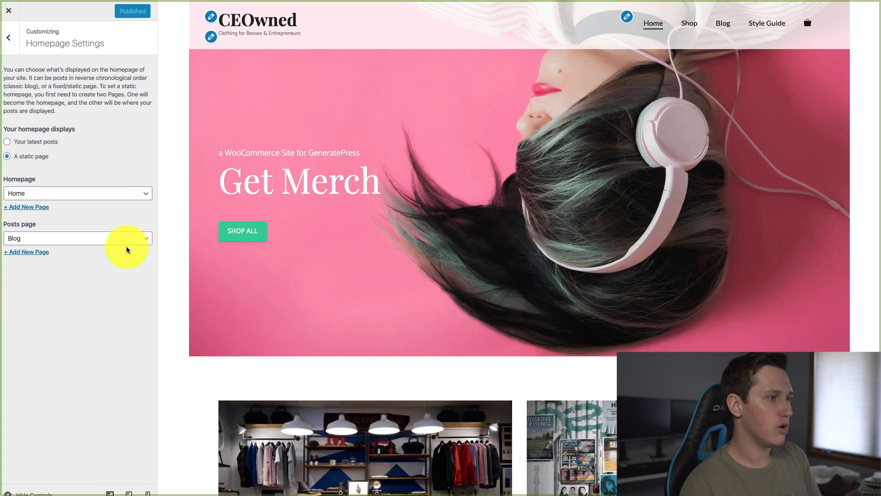
left_click(9, 37)
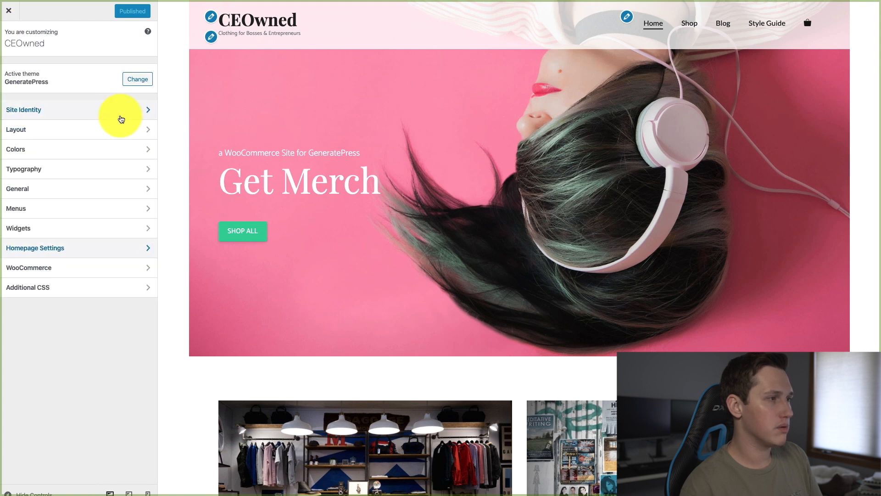
Try the Contained header width in the Header layout settings and set it back to Full
left_click(128, 129)
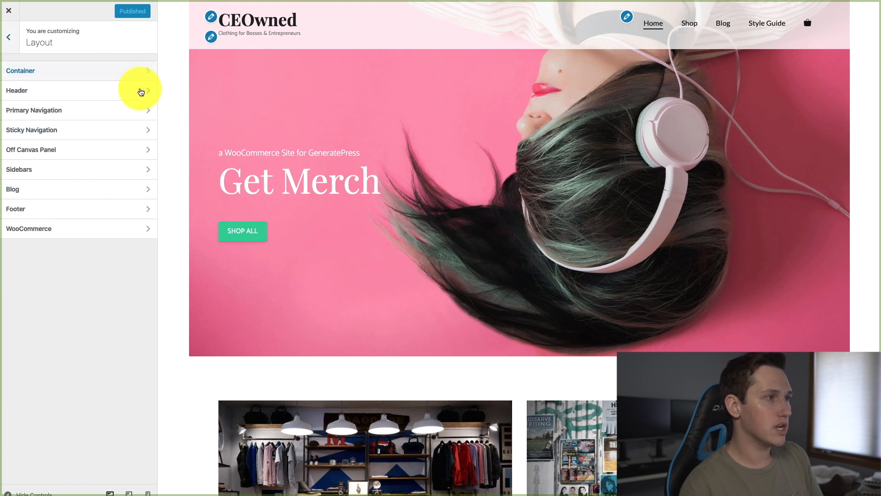
left_click(143, 100)
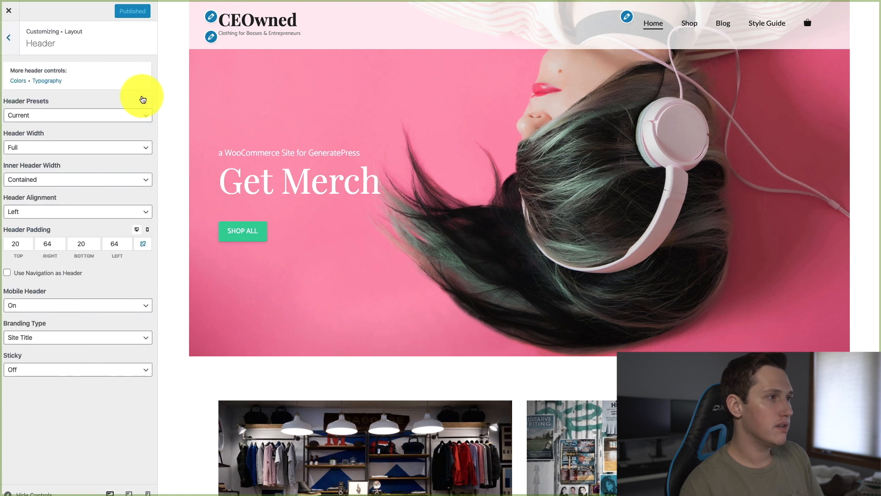
left_click(124, 152)
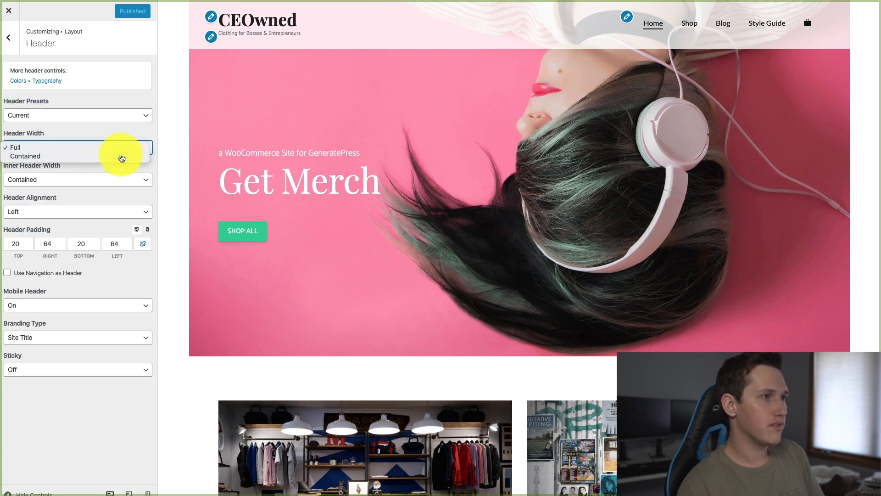
left_click(122, 156)
left_click(125, 152)
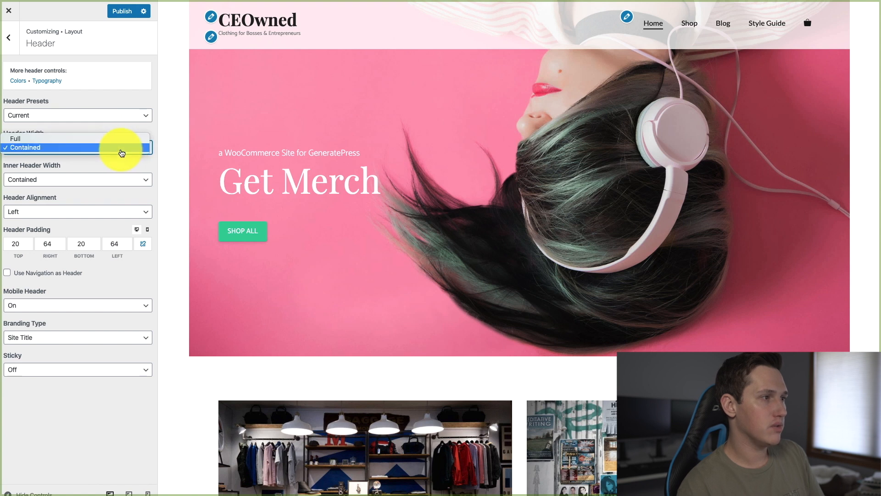
left_click(72, 142)
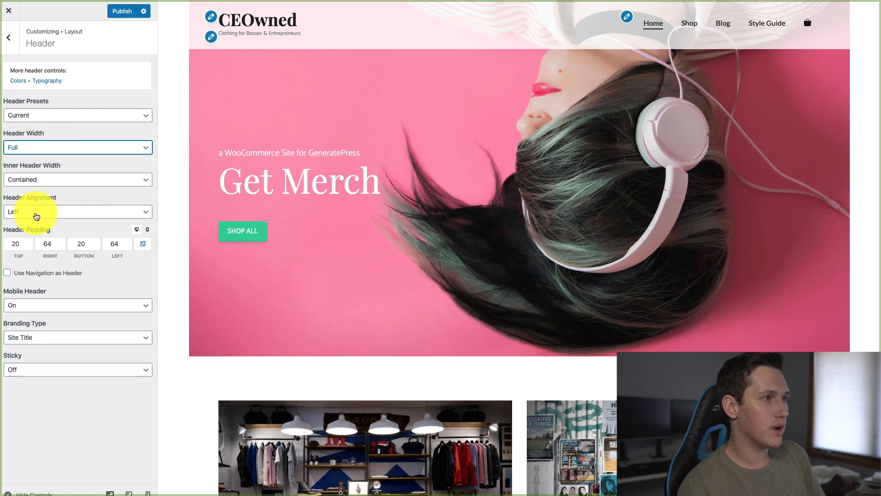
Try the Center header alignment and set it back to Left
left_click(35, 213)
left_click(38, 226)
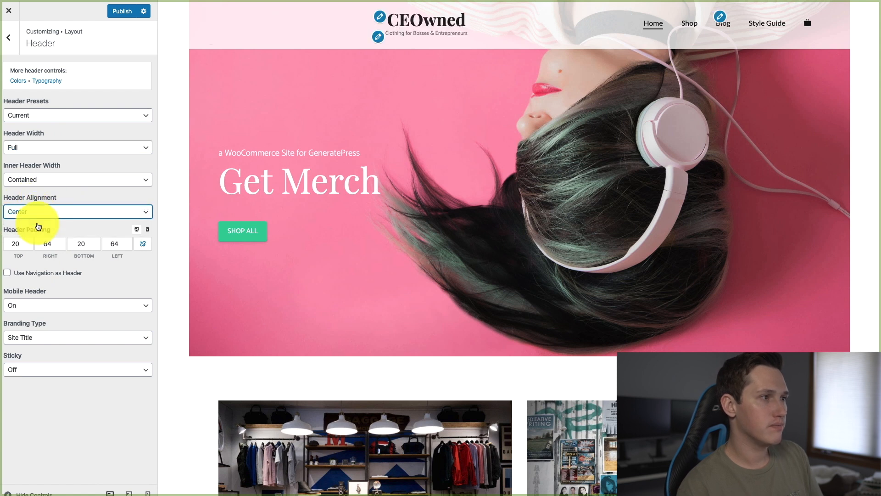
left_click(35, 213)
left_click(35, 202)
Apply the Navigation Before - Centered header preset and switch back to the Current preset, leaving the header alignment on Center
left_click(58, 117)
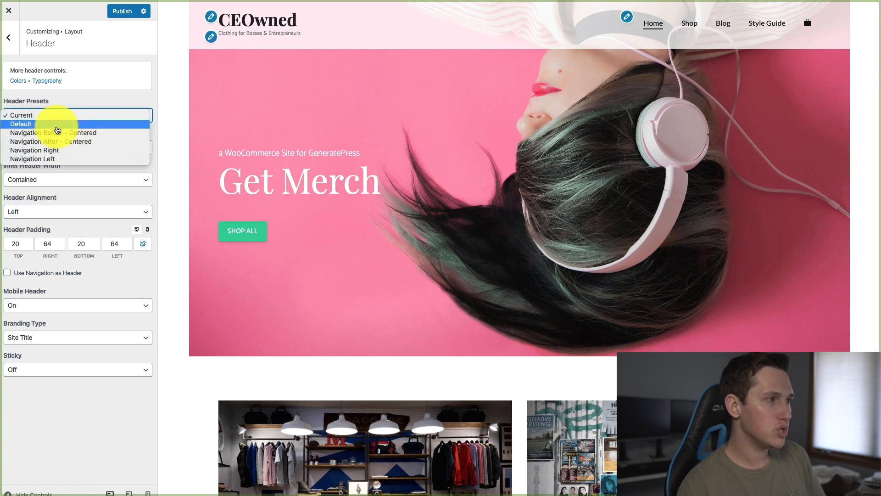
left_click(58, 133)
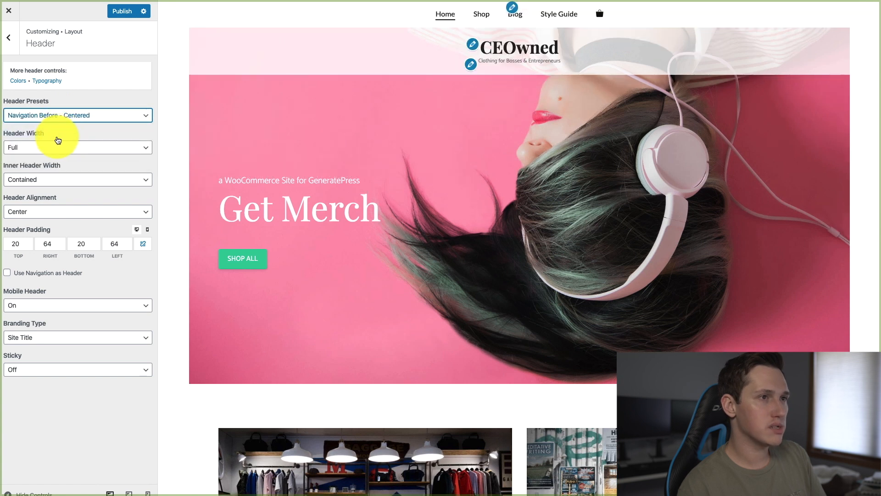
left_click(78, 147)
left_click(94, 133)
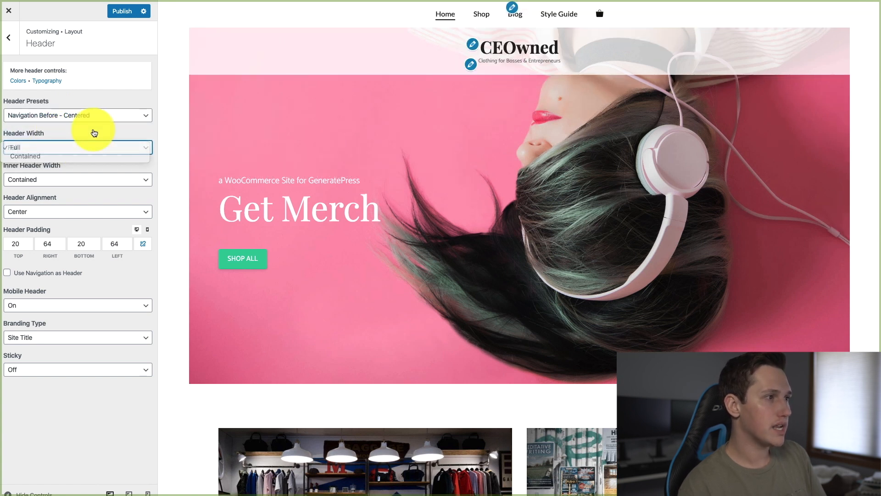
left_click(83, 115)
left_click(72, 95)
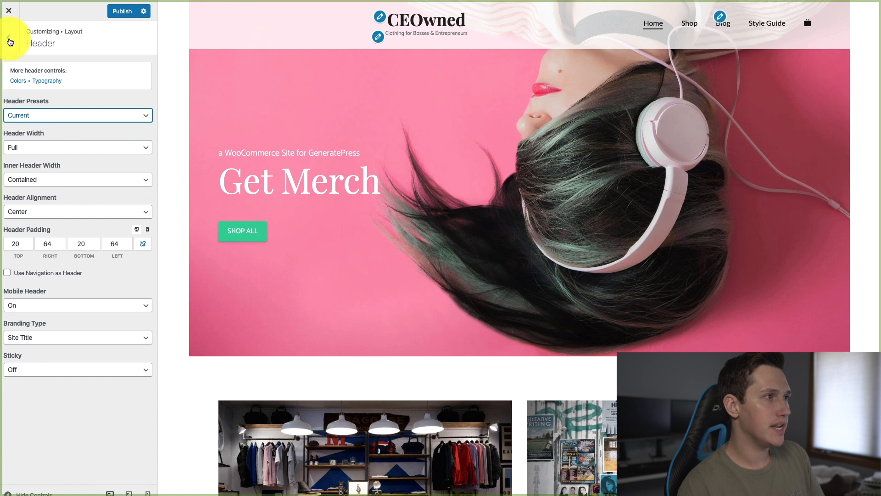
Set the layout's container width to 2000 px and check the homepage product section in the preview
left_click(10, 42)
left_click(69, 71)
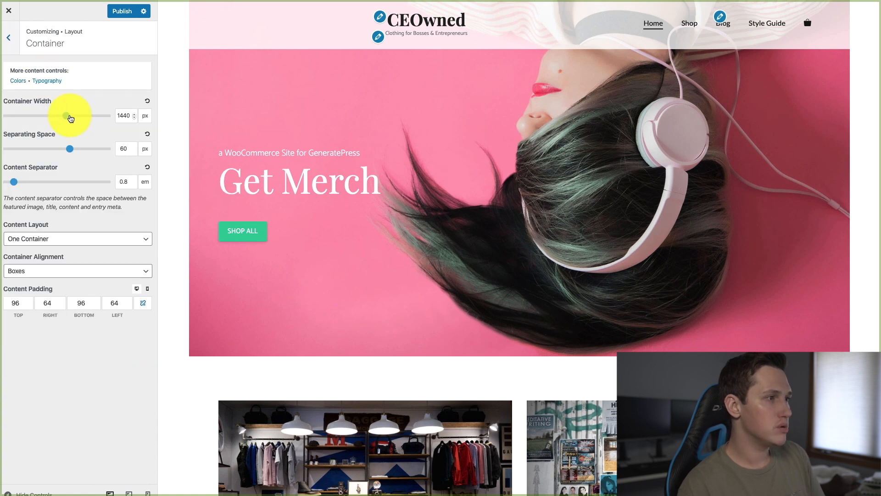
left_click_drag(67, 118, 131, 128)
scroll(409, 325, "down", 12)
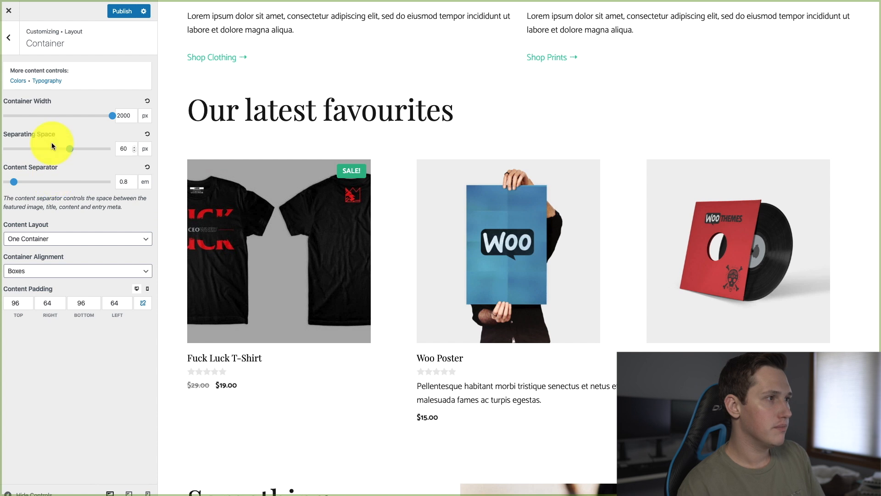
left_click(9, 40)
Set the single product image area width to 80% in the WooCommerce layout settings and look over the shop display options
left_click(94, 232)
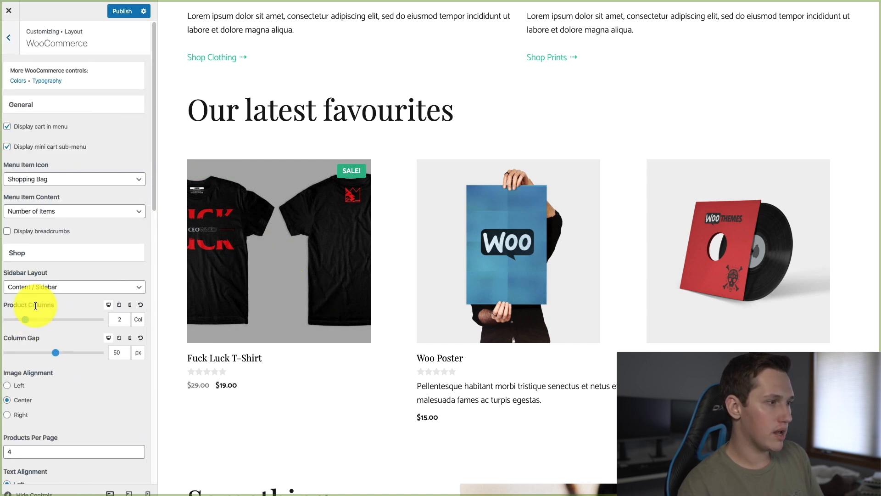
scroll(68, 279, "down", 4)
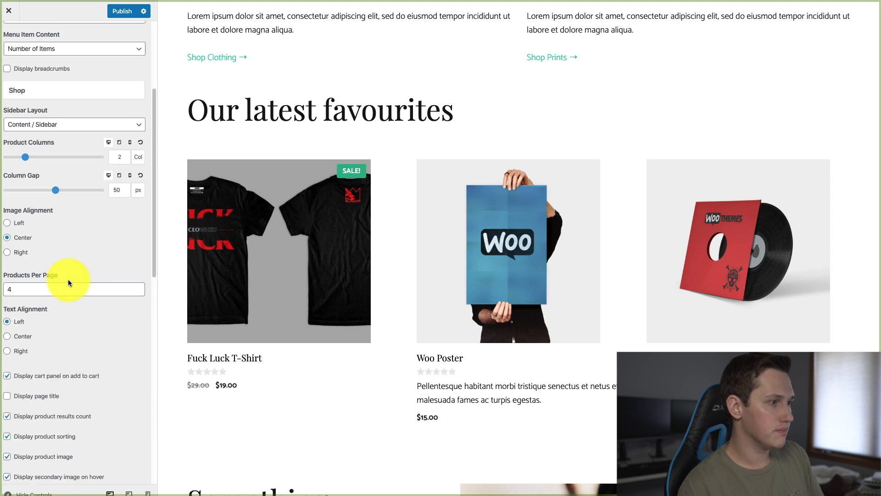
scroll(68, 284, "down", 11)
scroll(66, 289, "up", 1)
left_click_drag(65, 223, 56, 224)
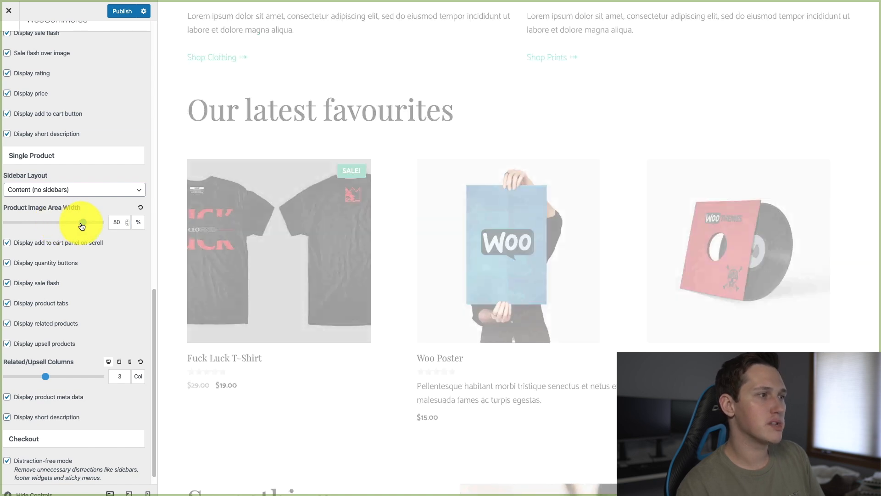
scroll(101, 260, "up", 3)
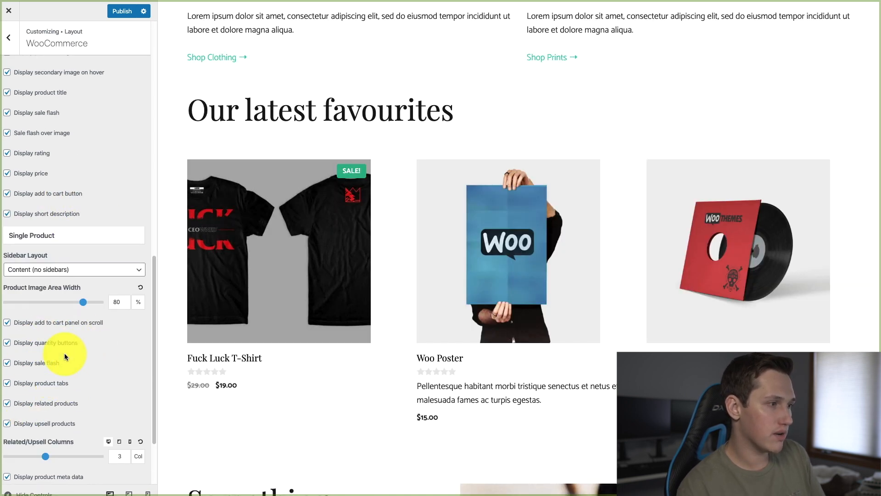
scroll(59, 263, "up", 3)
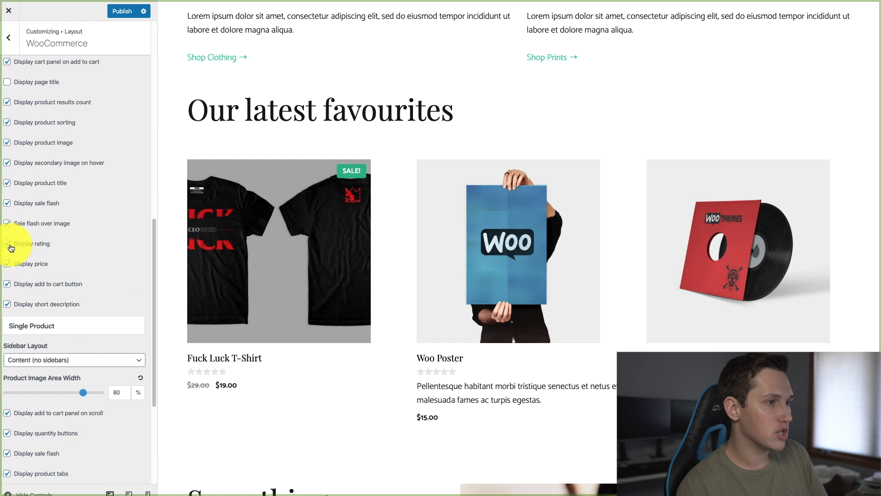
scroll(12, 248, "up", 10)
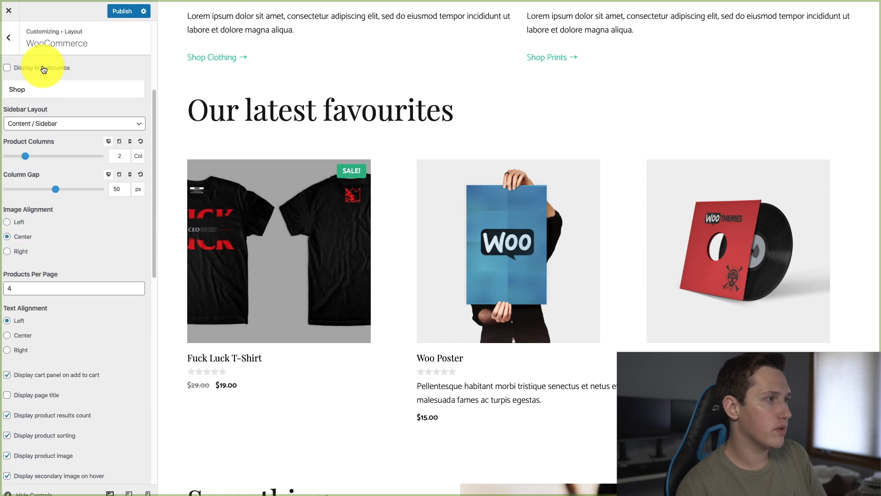
left_click(8, 38)
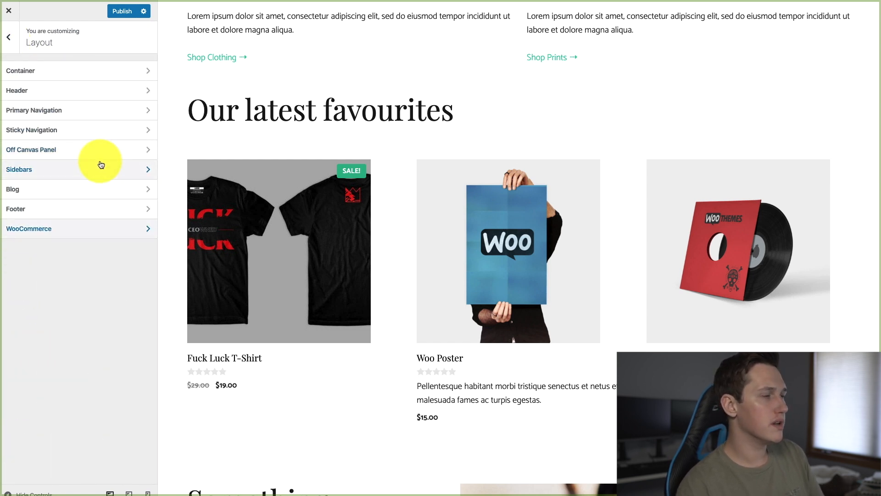
Check the homepage hero banner in the preview and review the Header layout settings
scroll(464, 253, "up", 13)
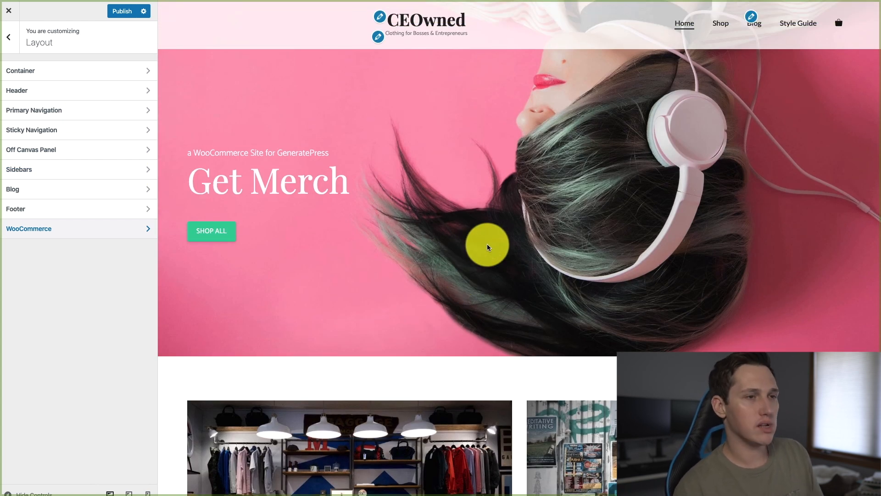
left_click(137, 91)
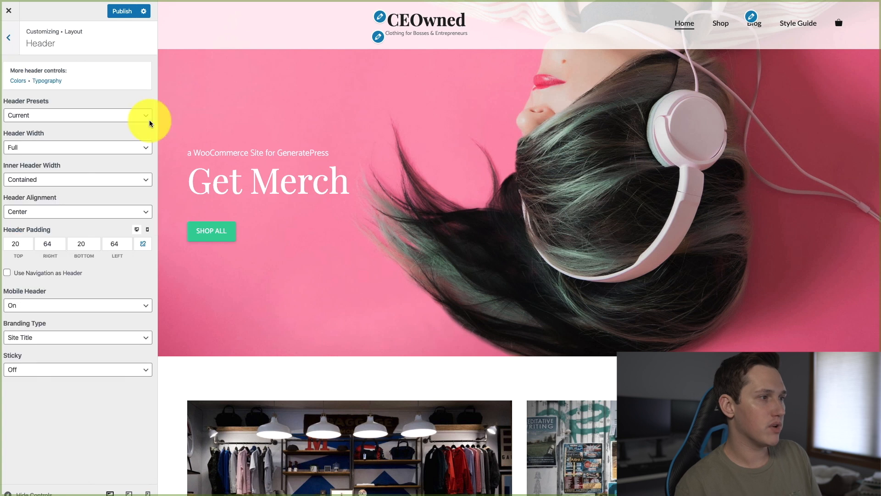
left_click(13, 42)
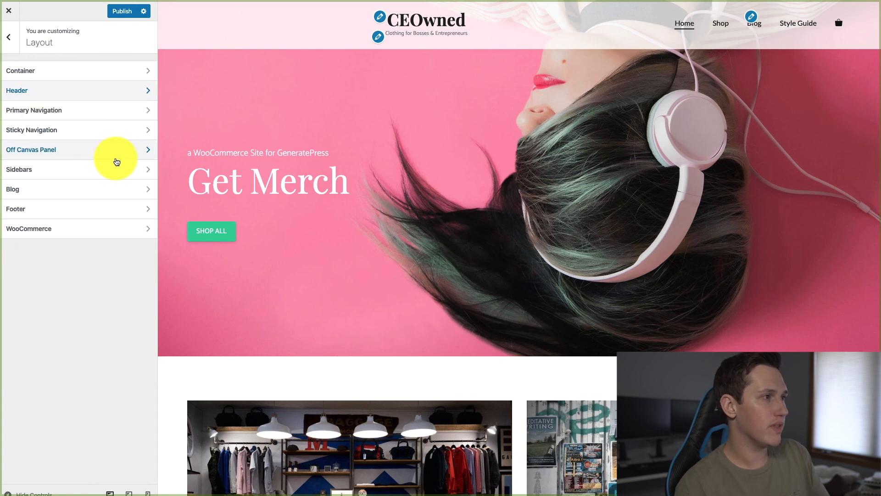